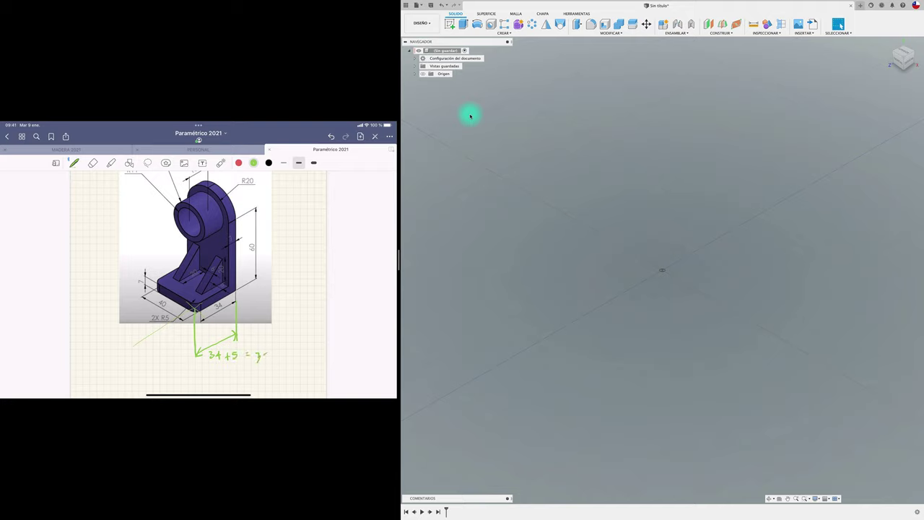
Finish the green 34+5 = 39 sum, circle the 60 dimension and trace the R20 guide line
drag(268, 352, 265, 361)
mouse_move(252, 240)
mouse_down()
mouse_move(246, 245)
mouse_move(254, 255)
mouse_move(260, 241)
mouse_up()
scroll(198, 281, up, 2)
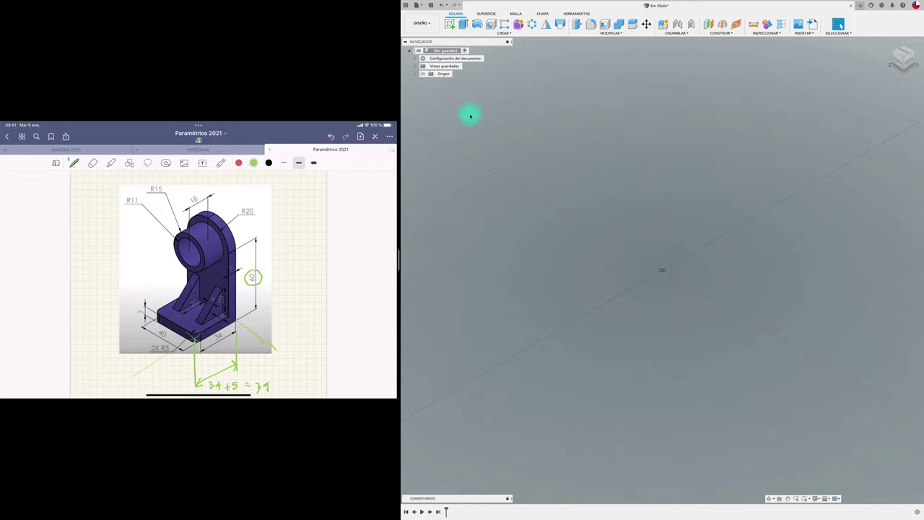
mouse_move(218, 216)
mouse_down()
mouse_move(271, 240)
mouse_move(273, 330)
mouse_up()
mouse_move(270, 250)
mouse_down()
mouse_move(277, 248)
mouse_move(285, 273)
mouse_move(264, 261)
mouse_up()
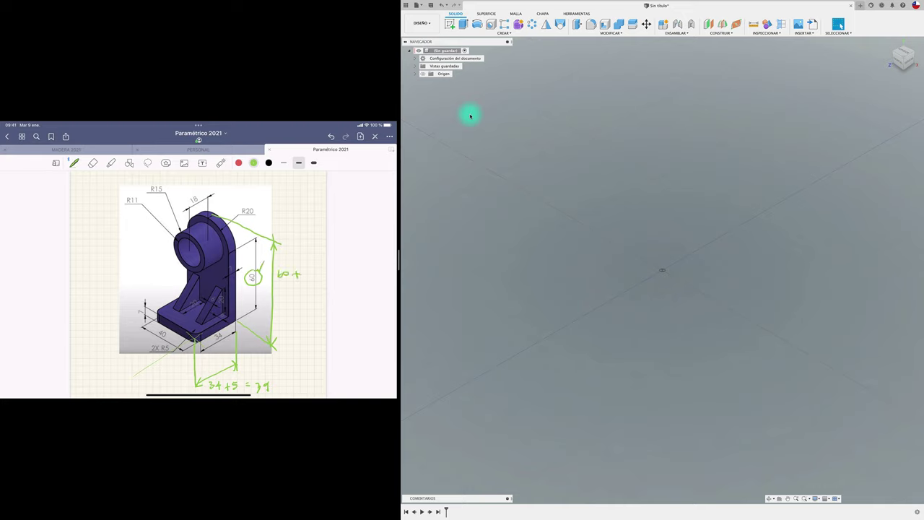
Write the 60+20 = 80 height sum and underline both totals, 39 and 80
drag(303, 272, 307, 276)
mouse_move(307, 272)
mouse_down()
mouse_move(286, 288)
mouse_move(297, 293)
mouse_up()
scroll(198, 281, down, 2)
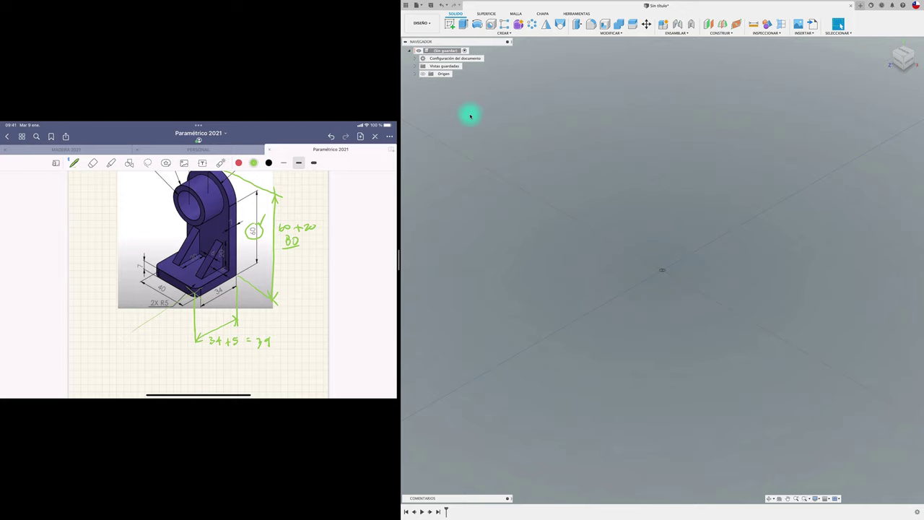
drag(255, 353, 274, 351)
scroll(198, 281, up, 2)
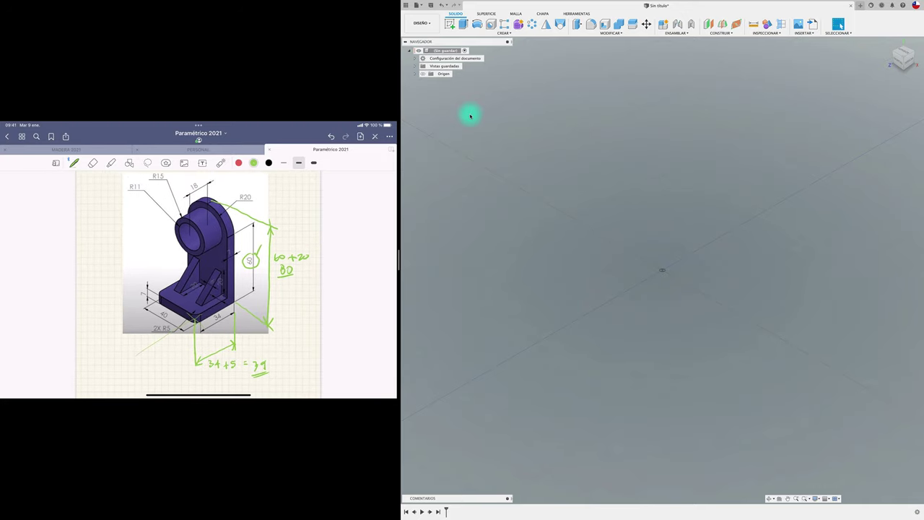
drag(278, 281, 292, 278)
In red, add an arrow to the rounded top and sketch the plate outline below the drawing
click(238, 162)
ctrl+scroll(199, 281, down, 3)
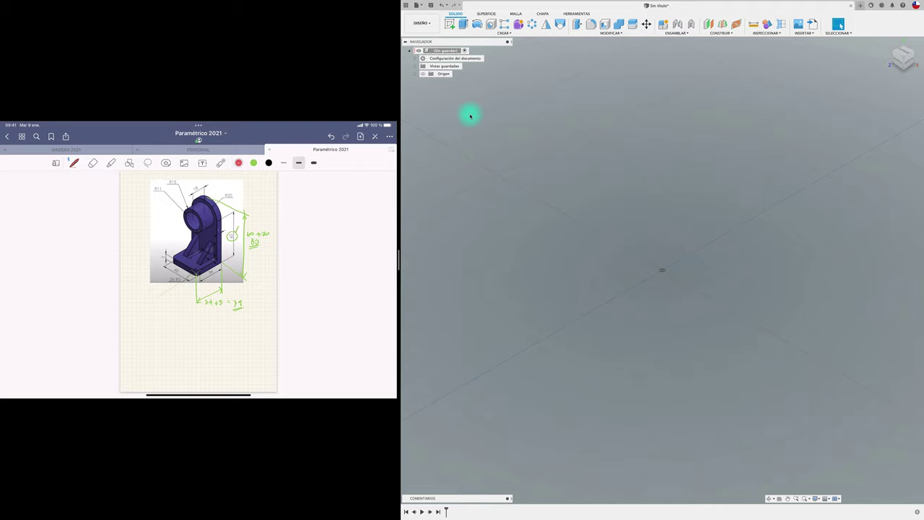
mouse_move(261, 182)
mouse_down()
mouse_move(239, 197)
mouse_move(251, 200)
mouse_up()
drag(158, 316, 185, 357)
drag(185, 326, 185, 356)
Add the 60 height dimension line and radius 20 mark, and circle a feature on the drawing
mouse_move(189, 312)
mouse_down()
mouse_move(205, 312)
mouse_move(199, 359)
mouse_up()
drag(196, 319, 202, 319)
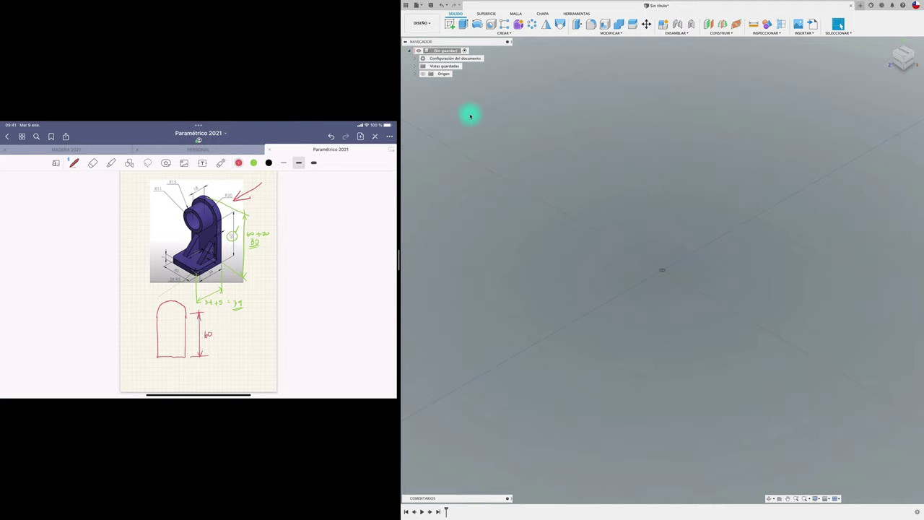
drag(171, 314, 187, 313)
ctrl+scroll(199, 285, up, 3)
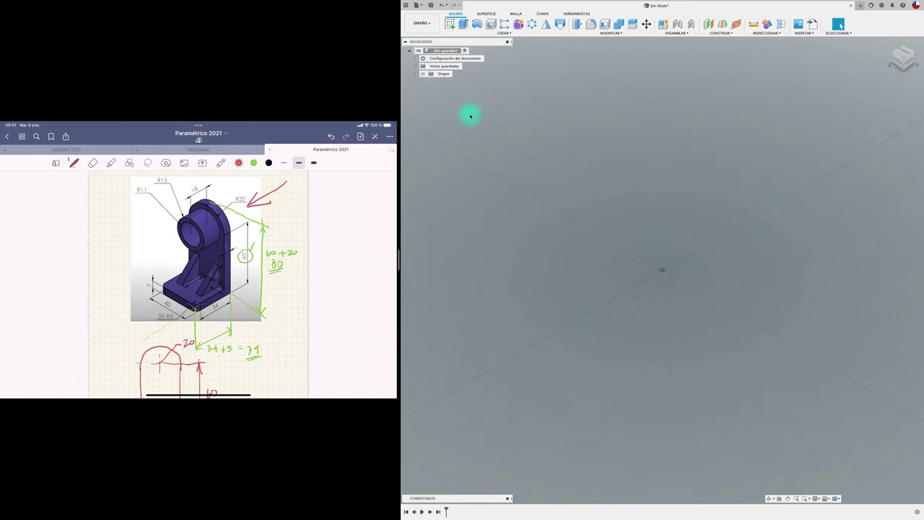
drag(221, 246, 220, 254)
ctrl+scroll(199, 285, down, 3)
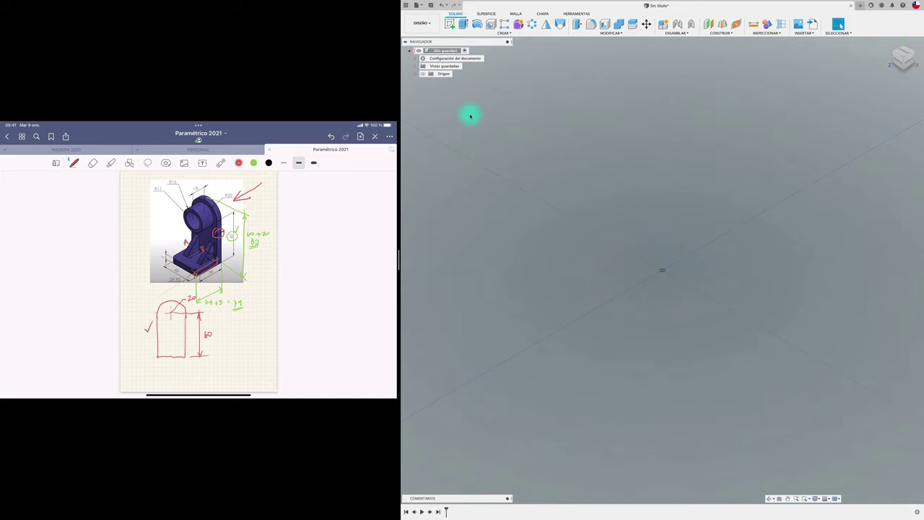
Create a new component named 'B' and start a sketch on its front plane
click(424, 74)
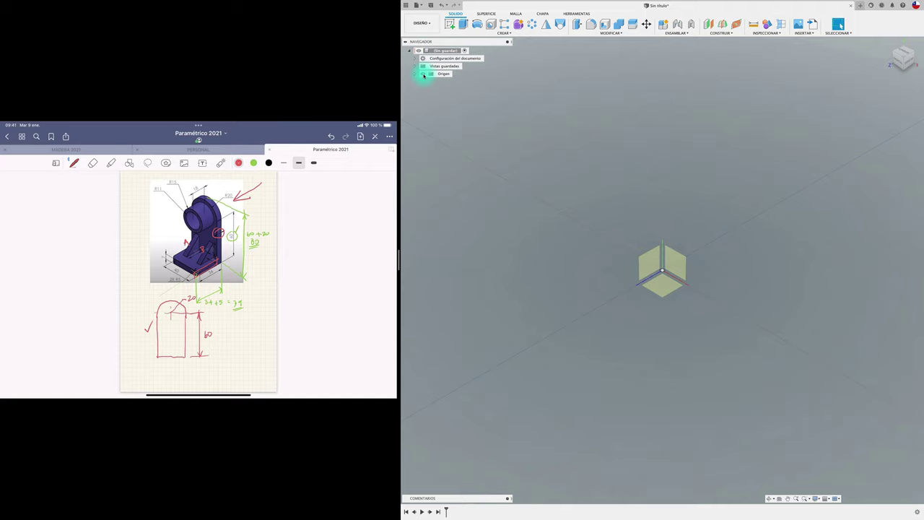
click(664, 24)
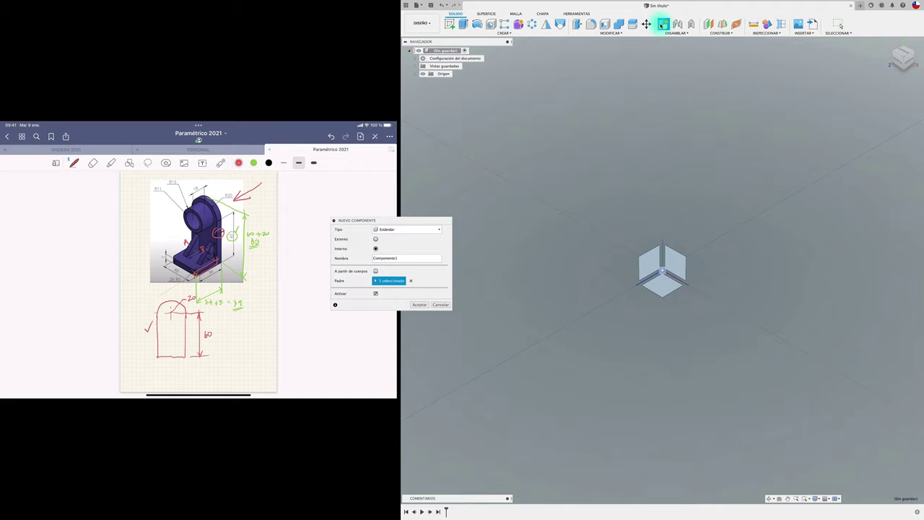
double_click(409, 258)
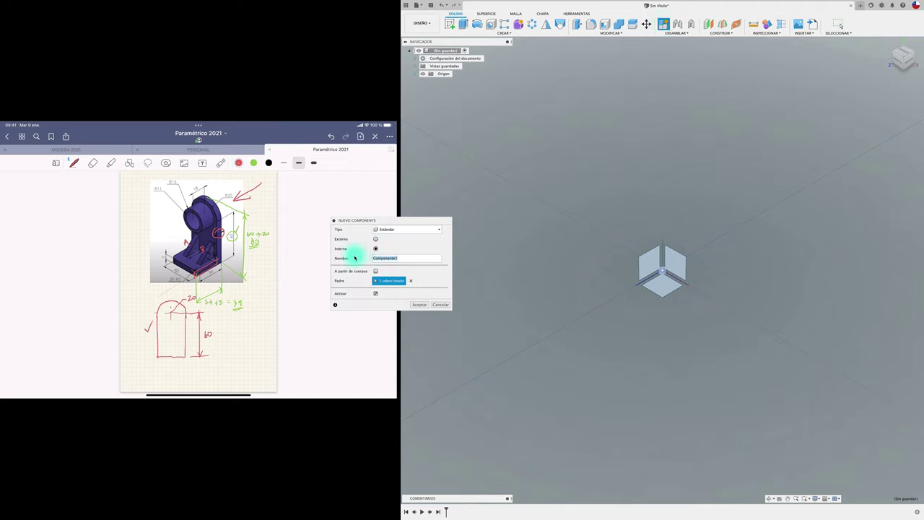
text(B)
click(419, 304)
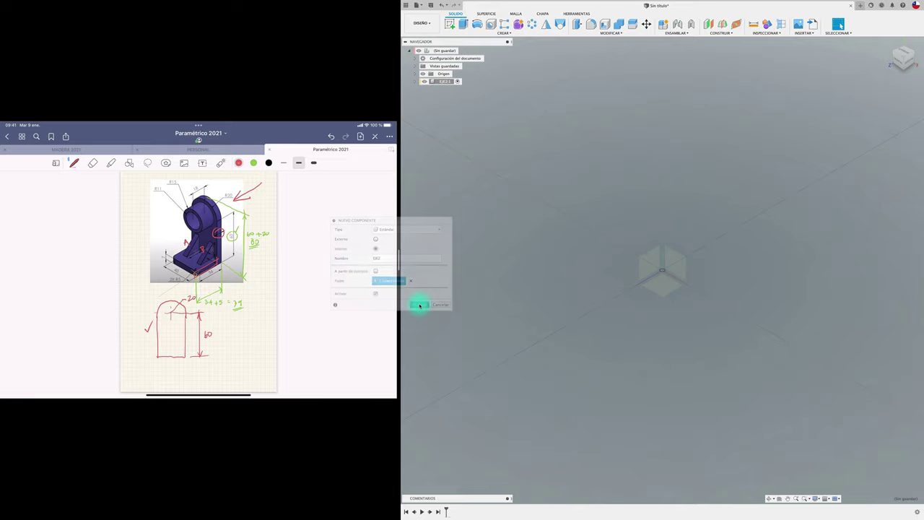
click(450, 24)
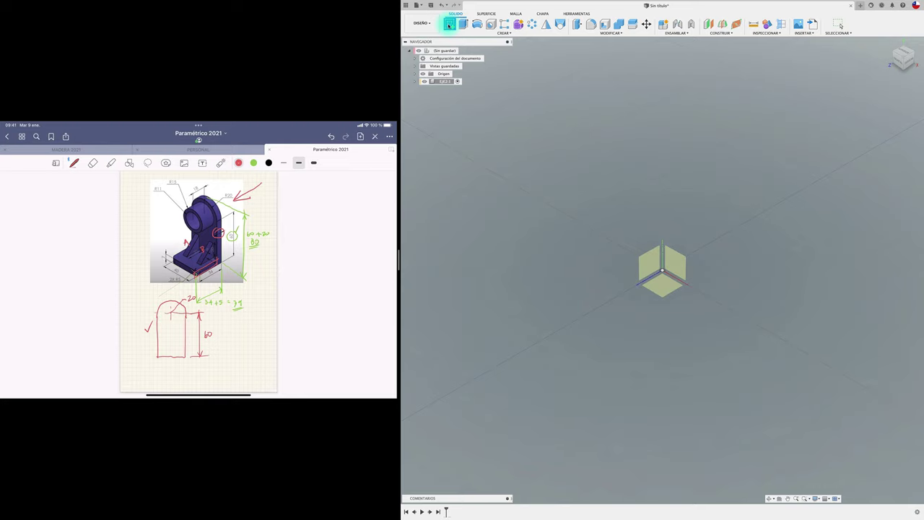
click(678, 263)
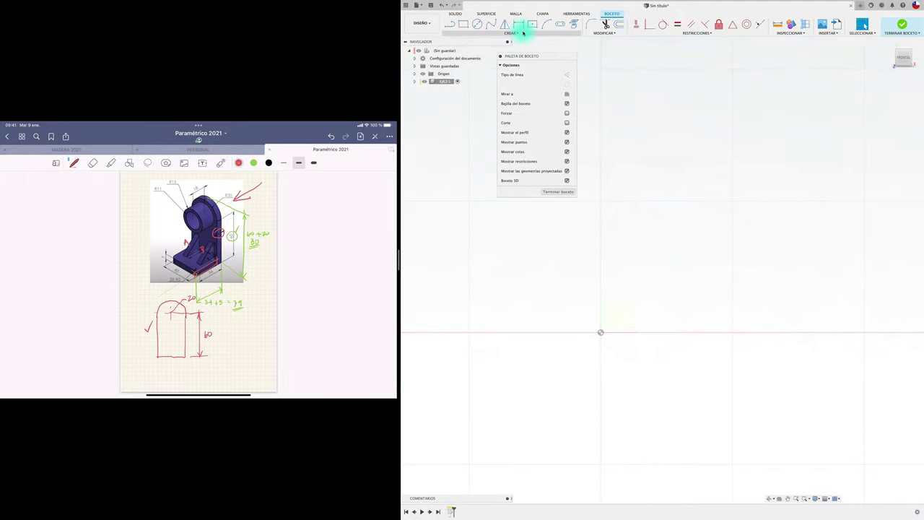
Draw a rectangle from the origin and dimension its right edge to 60 mm
click(464, 25)
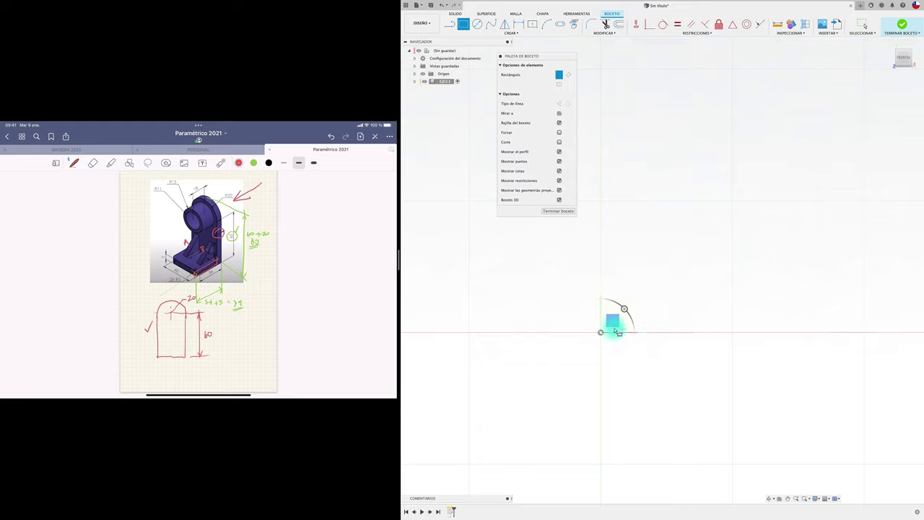
click(601, 335)
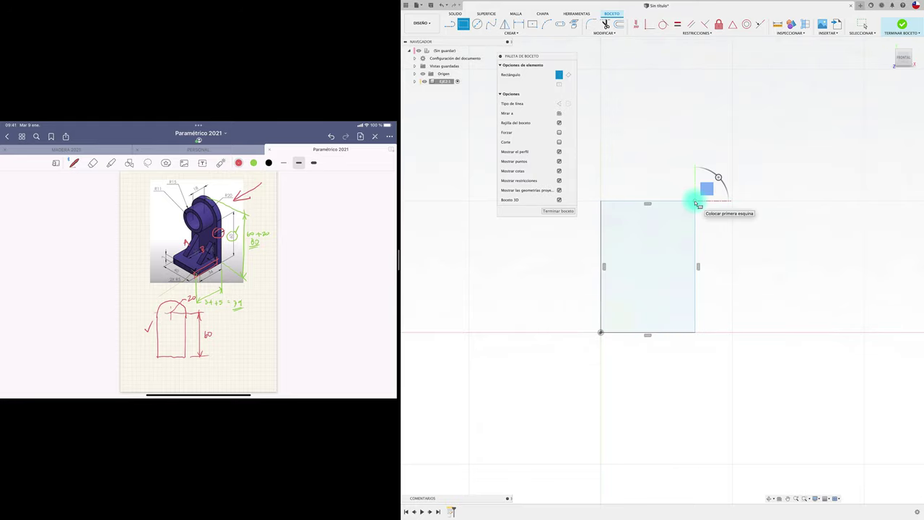
key(Escape)
key(d)
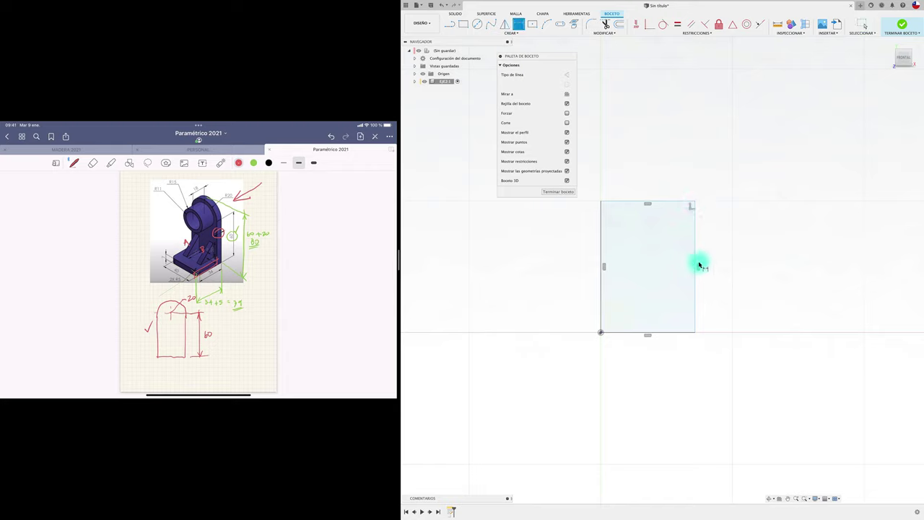
click(696, 249)
click(730, 265)
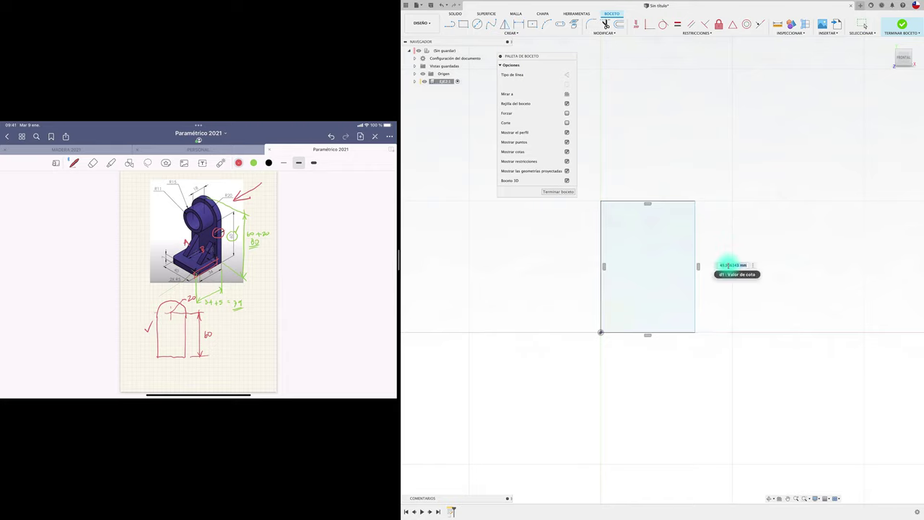
text(60)
key(Return)
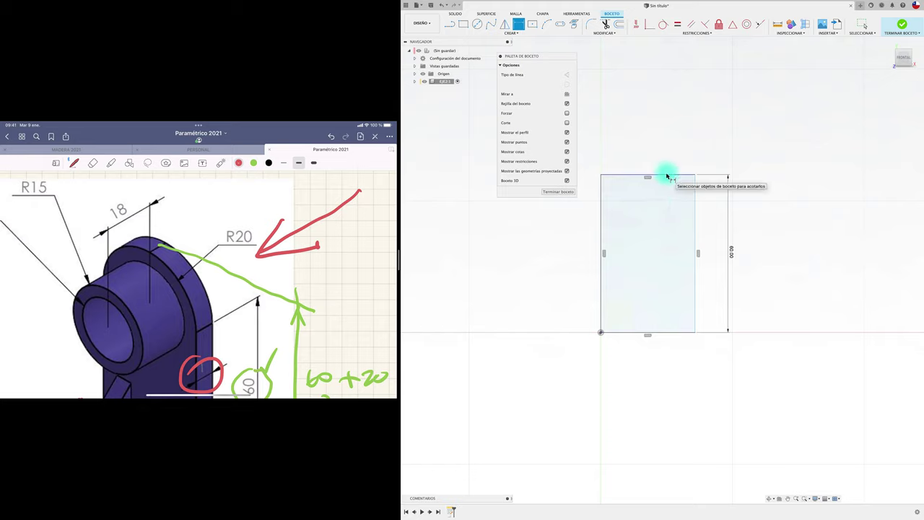
Dimension the rectangle's top edge to 40 mm wide
click(667, 176)
click(657, 123)
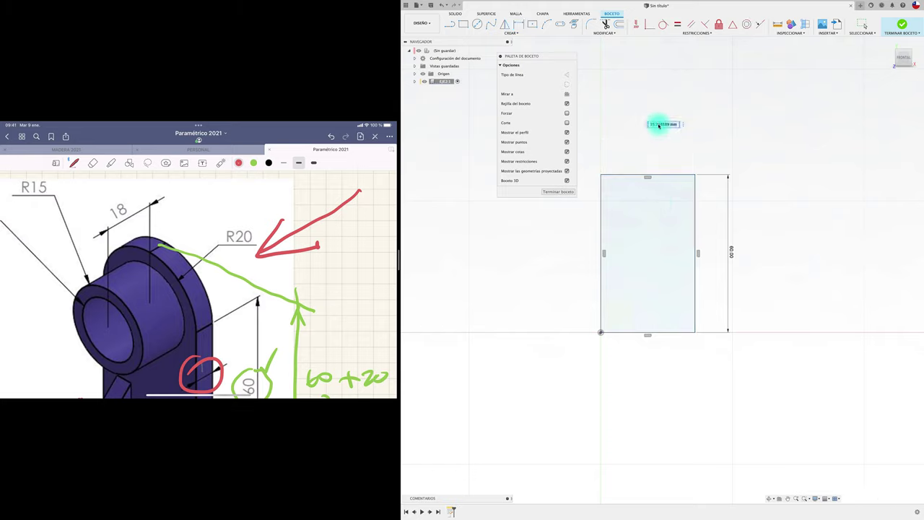
text(40)
key(Return)
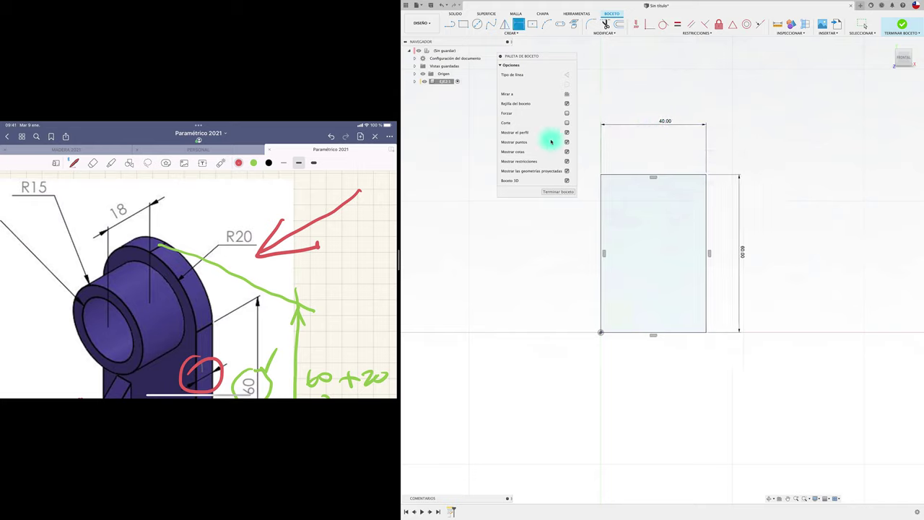
click(480, 26)
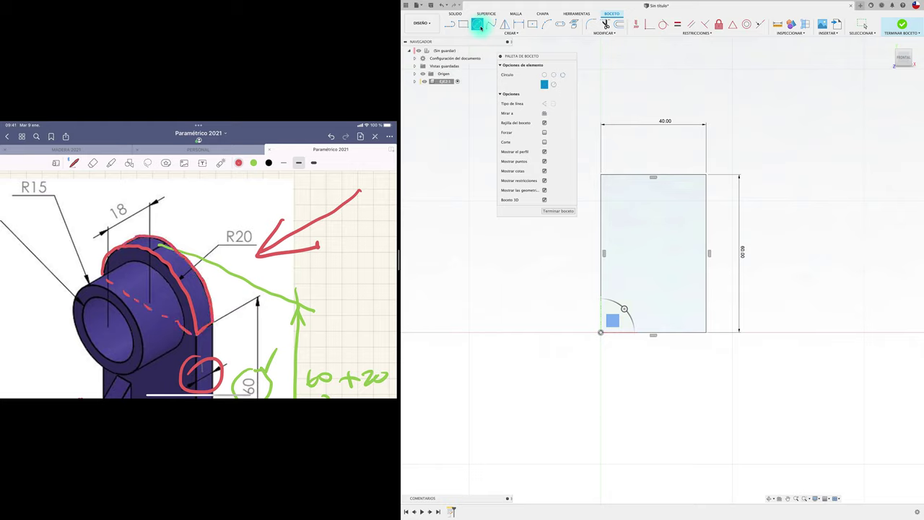
Draw a circle from the top edge's midpoint to the corners, then delete the top line and lower arc
click(653, 175)
click(707, 174)
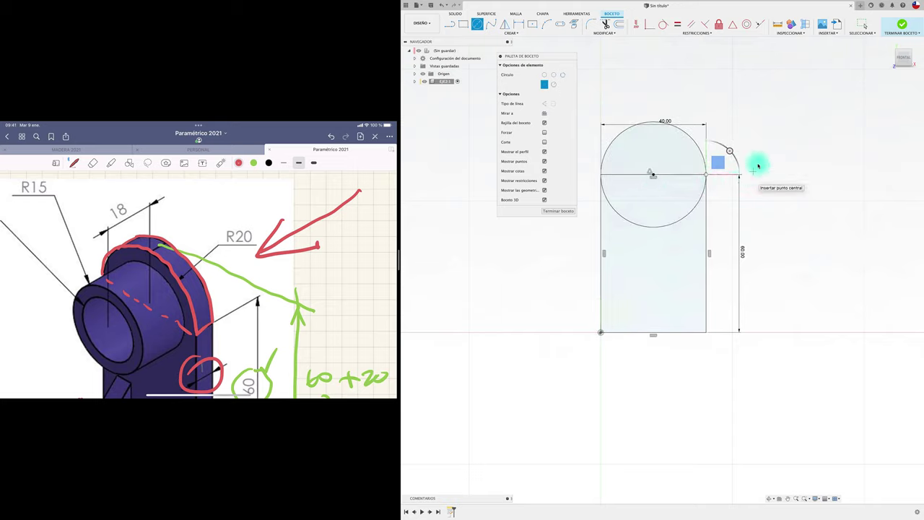
key(Escape)
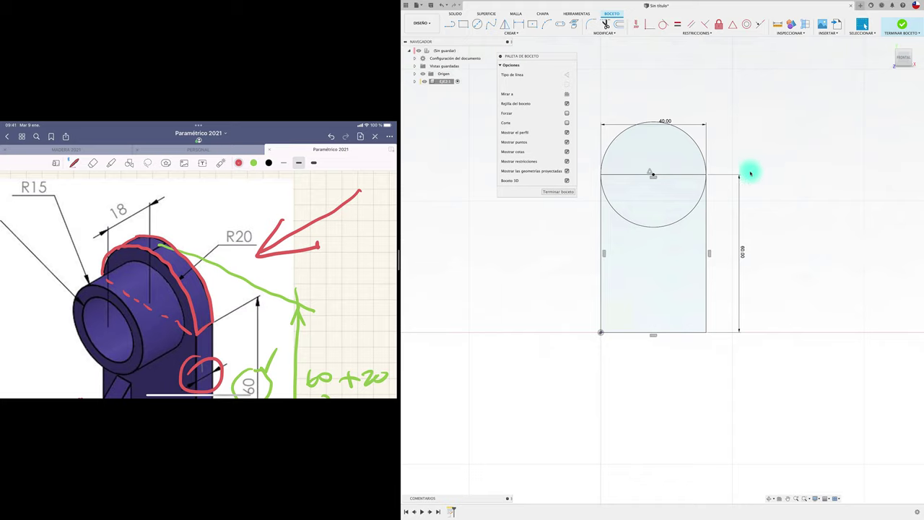
click(685, 175)
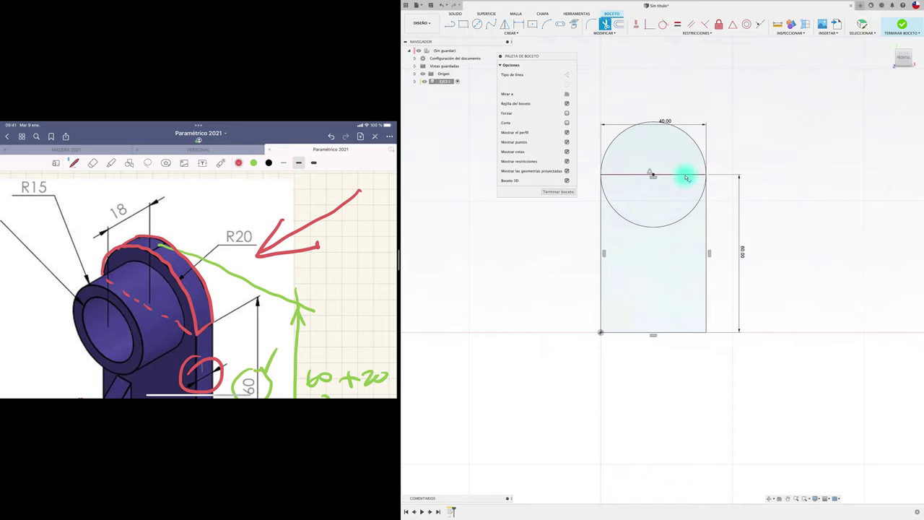
key(Delete)
click(689, 211)
key(Delete)
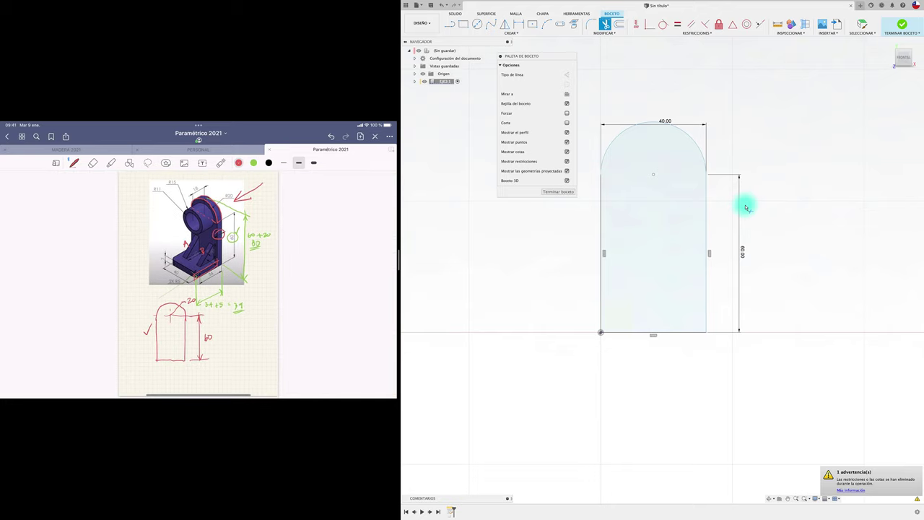
shift+scroll(747, 208, down, 10)
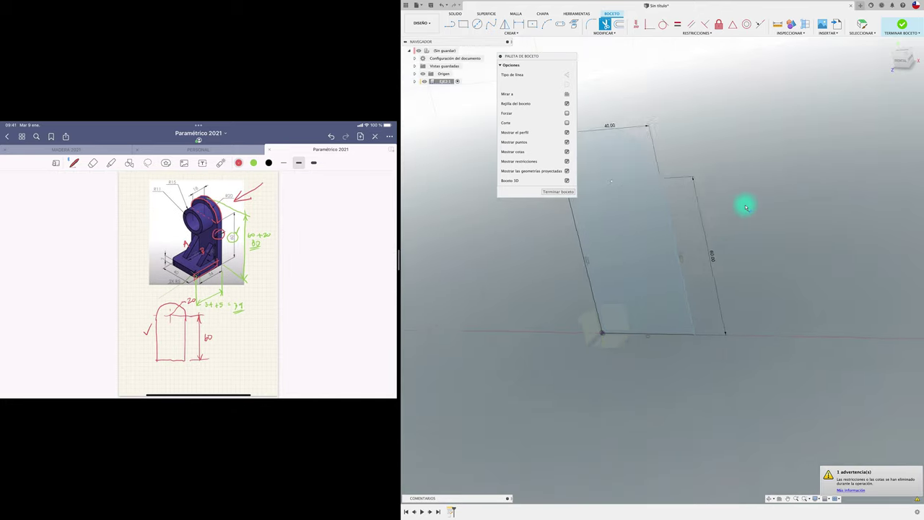
shift+scroll(747, 208, down, 3)
shift+scroll(746, 208, down, 3)
shift+scroll(747, 208, down, 3)
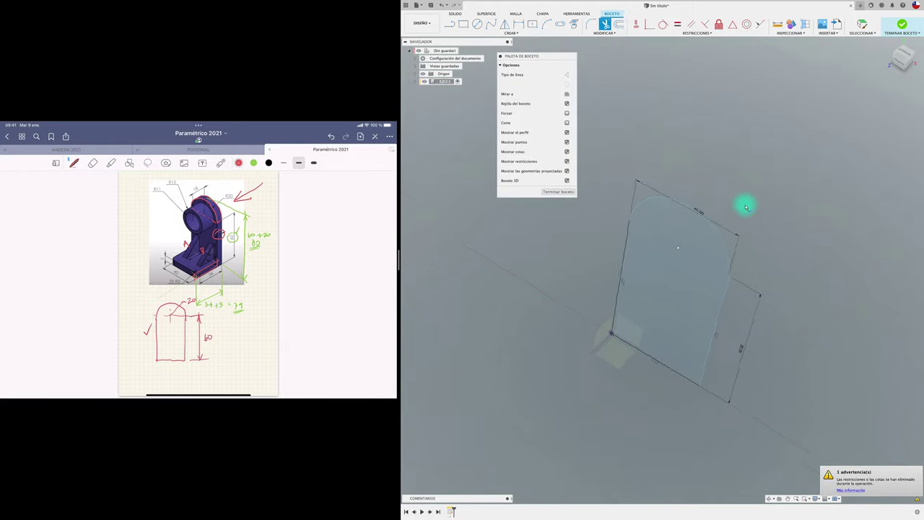
shift+scroll(746, 208, down, 2)
shift+scroll(747, 208, down, 2)
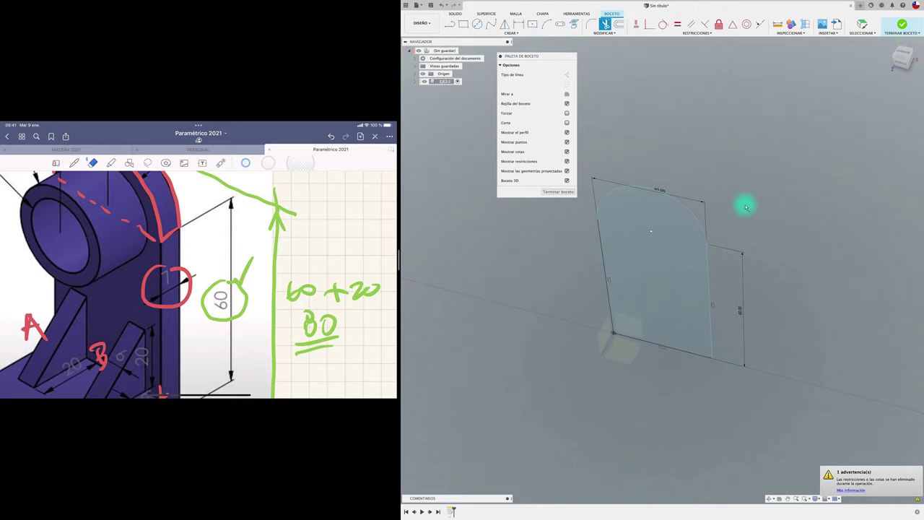
Extrude the arched profile into a thin solid plate
key(e)
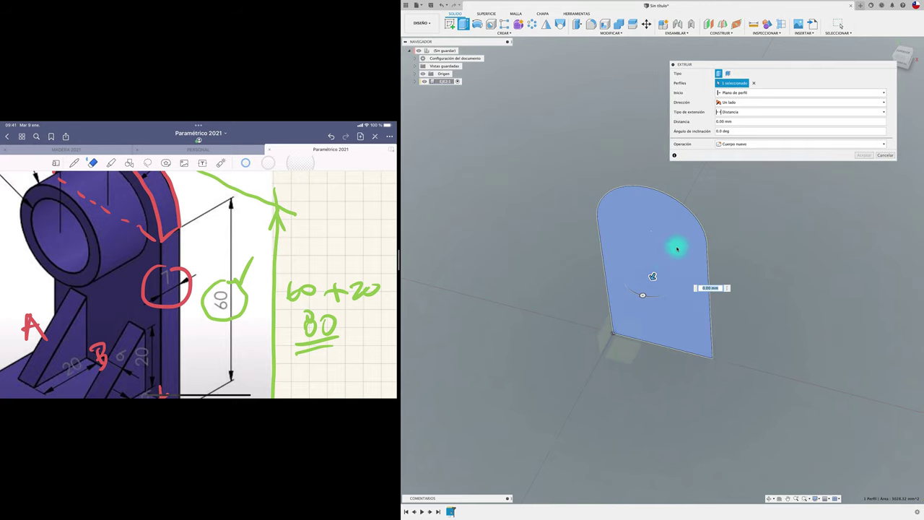
drag(653, 275, 642, 292)
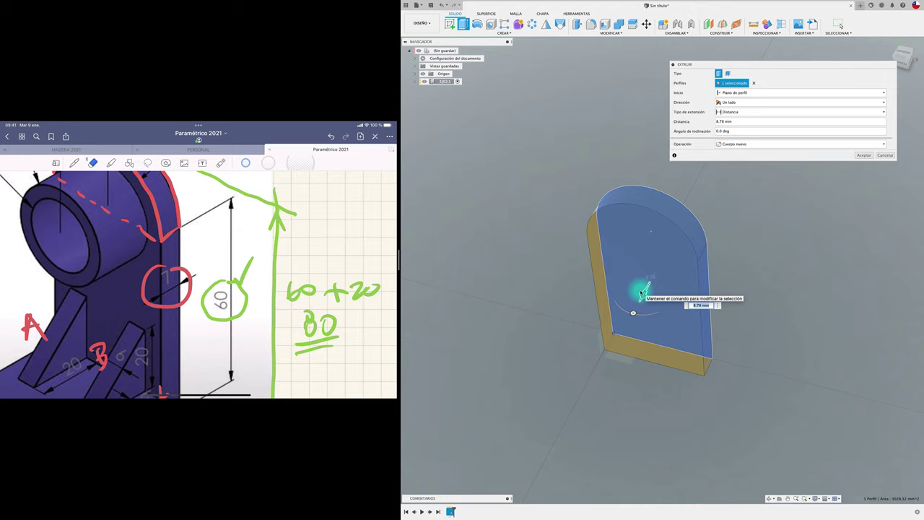
key(Return)
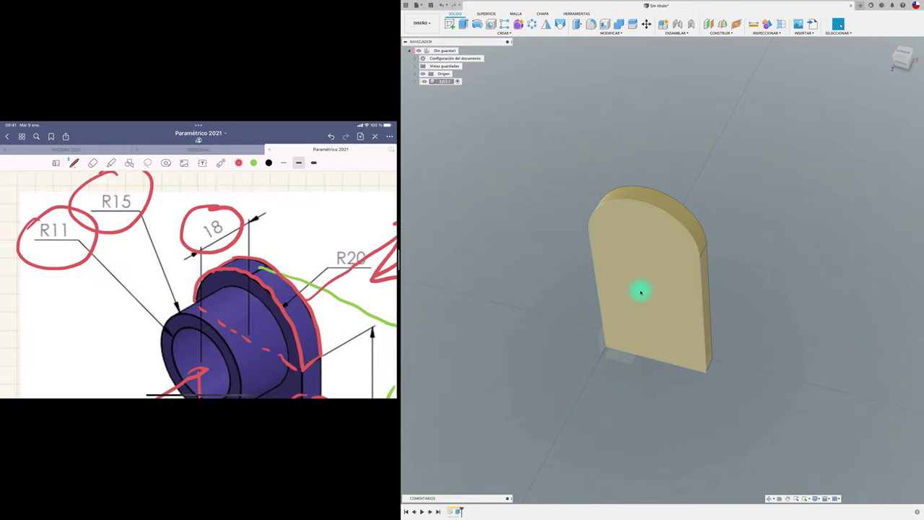
Start a sketch on the plate face and draw a circle centred at the arch centre
click(450, 24)
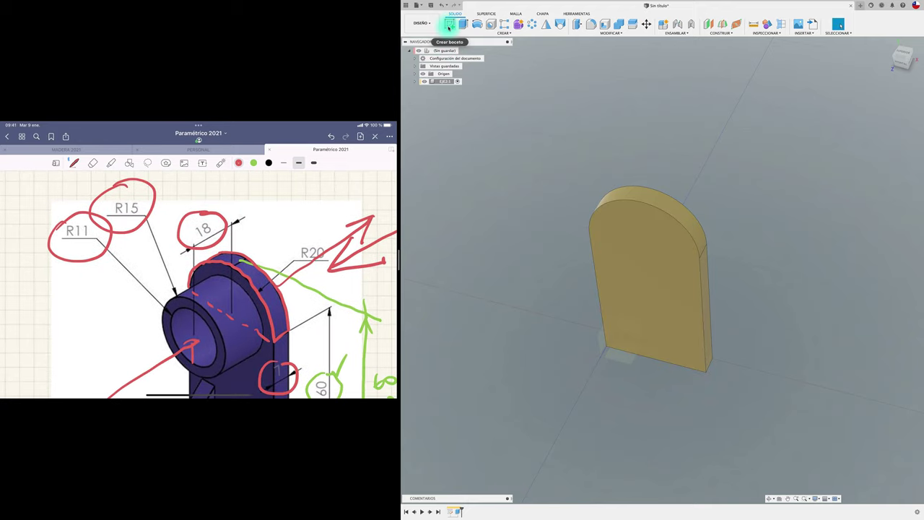
click(636, 244)
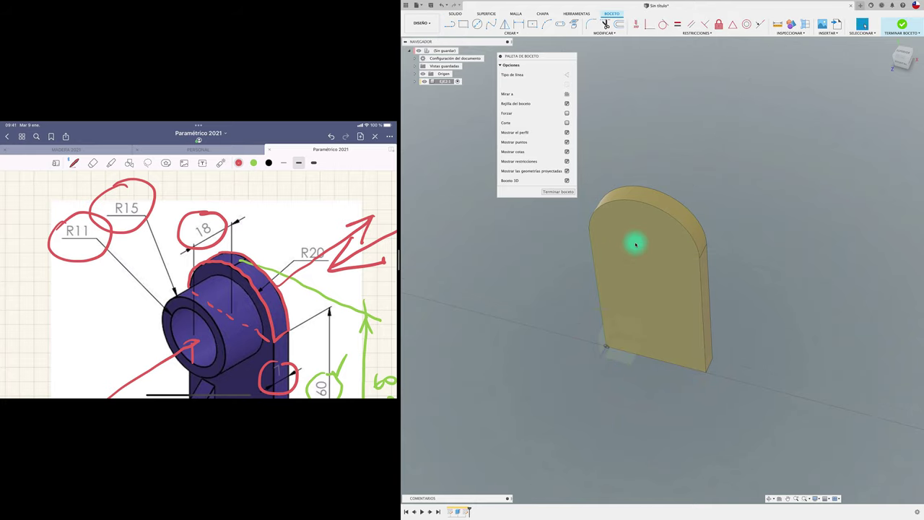
key(c)
drag(903, 63, 763, 164)
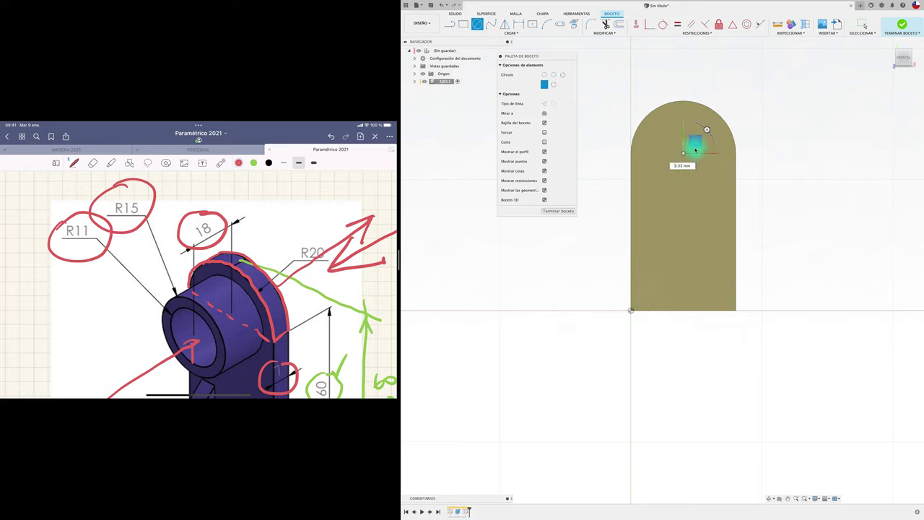
click(684, 153)
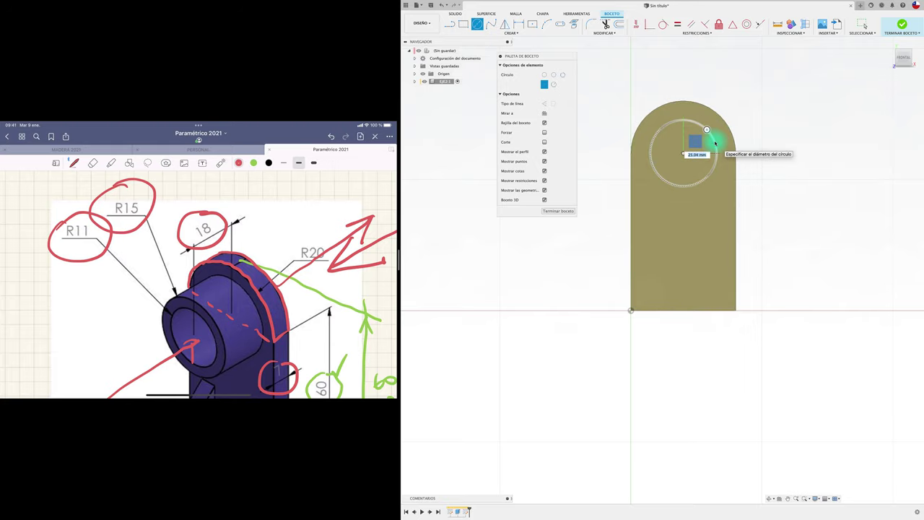
right_click(716, 143)
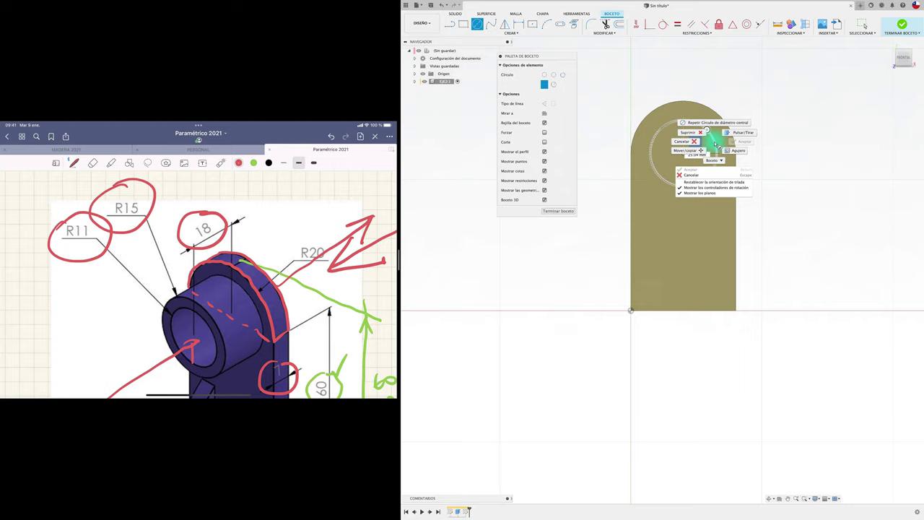
key(Escape)
click(730, 140)
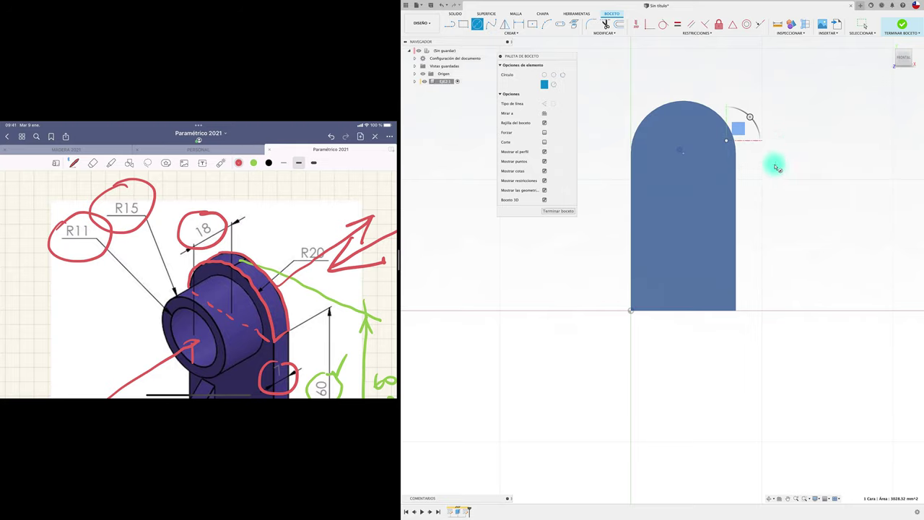
key(Escape)
Dimension the circle by radius to 15 mm
key(d)
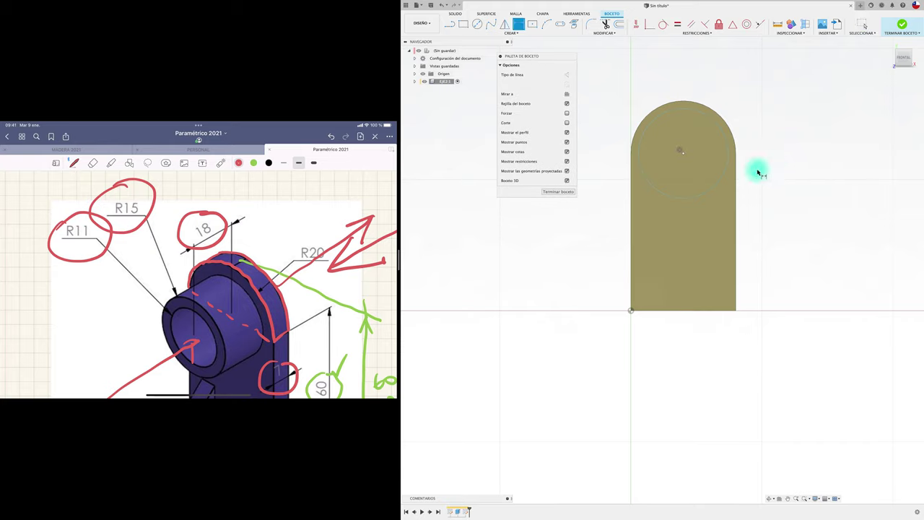
click(721, 180)
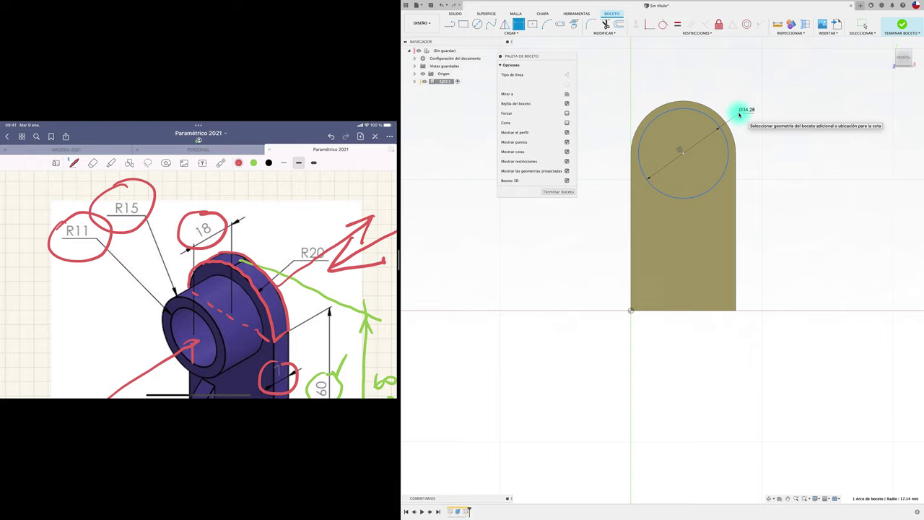
right_click(739, 114)
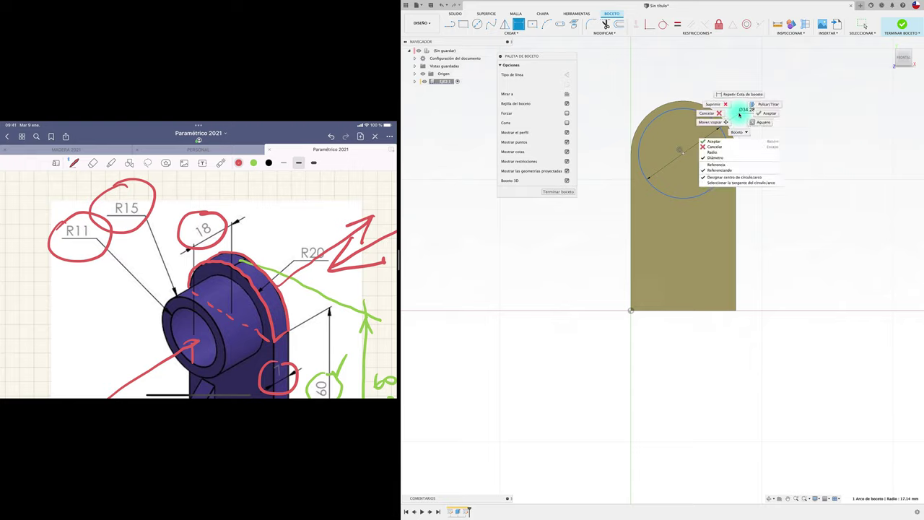
click(726, 154)
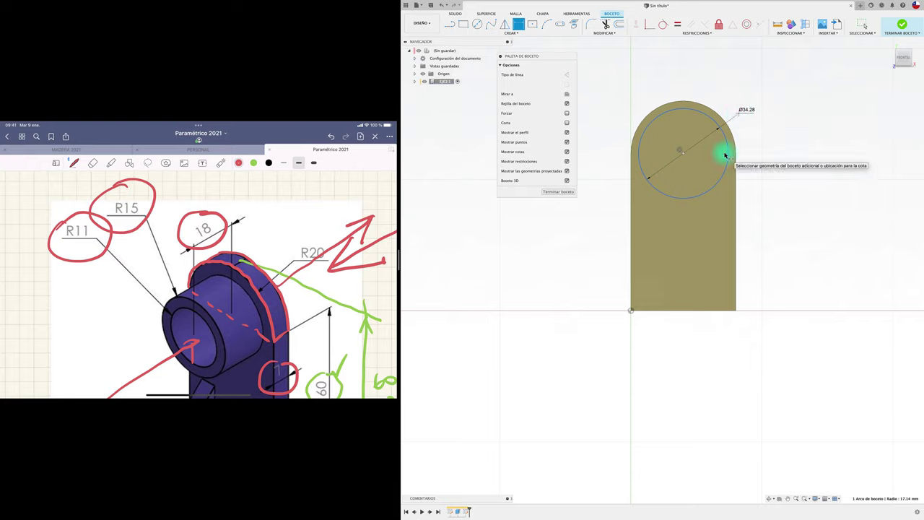
click(744, 109)
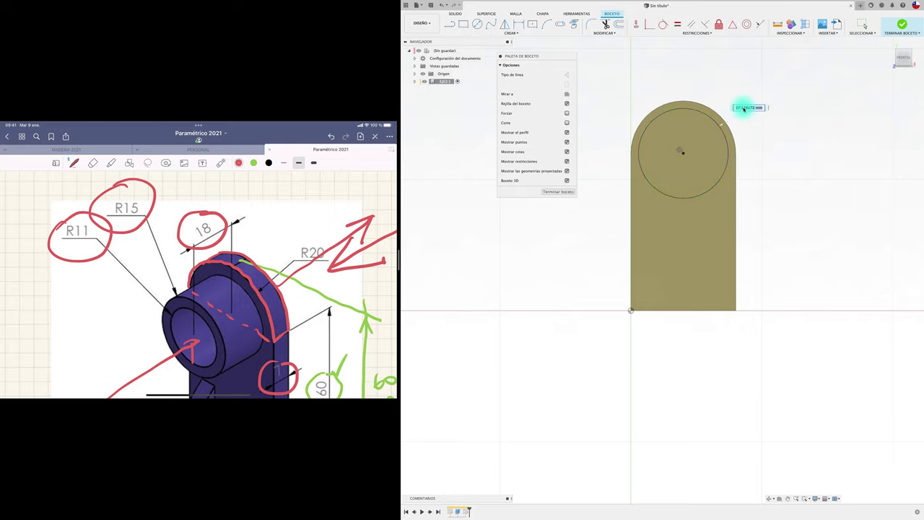
text(15)
key(Return)
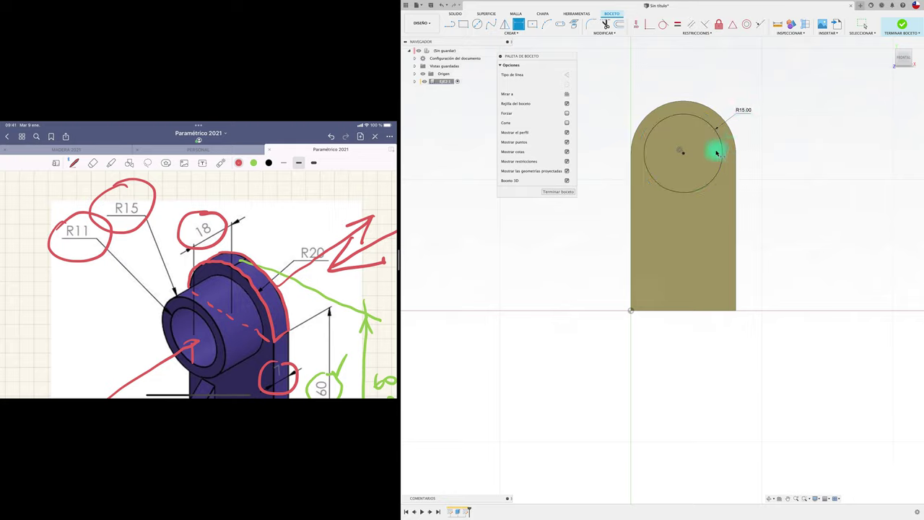
click(477, 24)
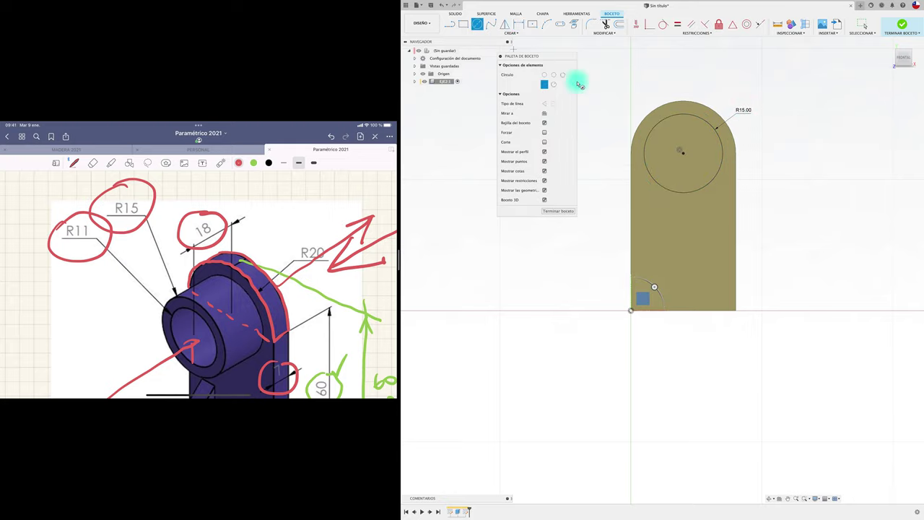
Try a second concentric circle with a 4 mm gap dimension, then undo it
click(707, 143)
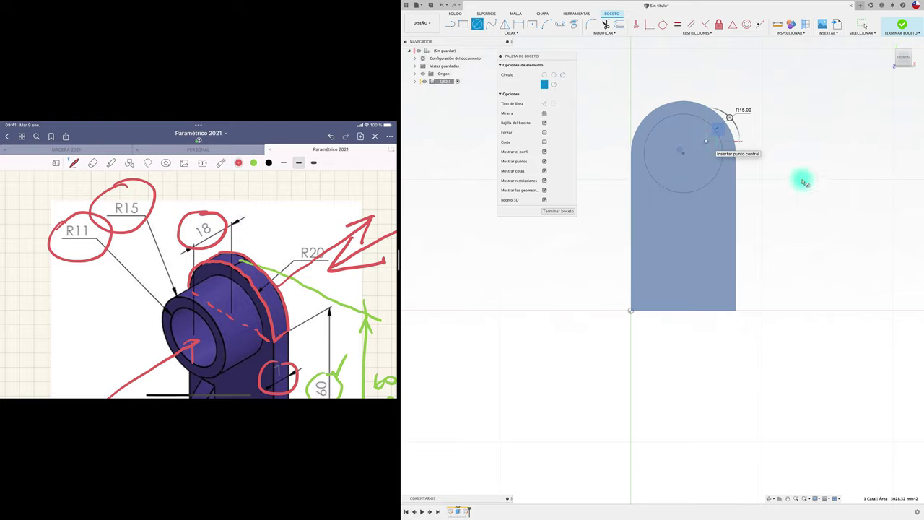
key(d)
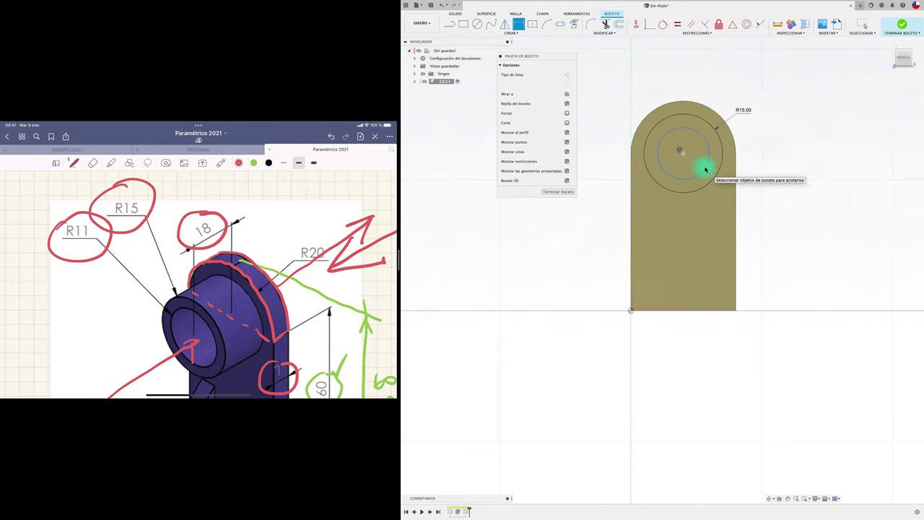
click(706, 170)
click(720, 165)
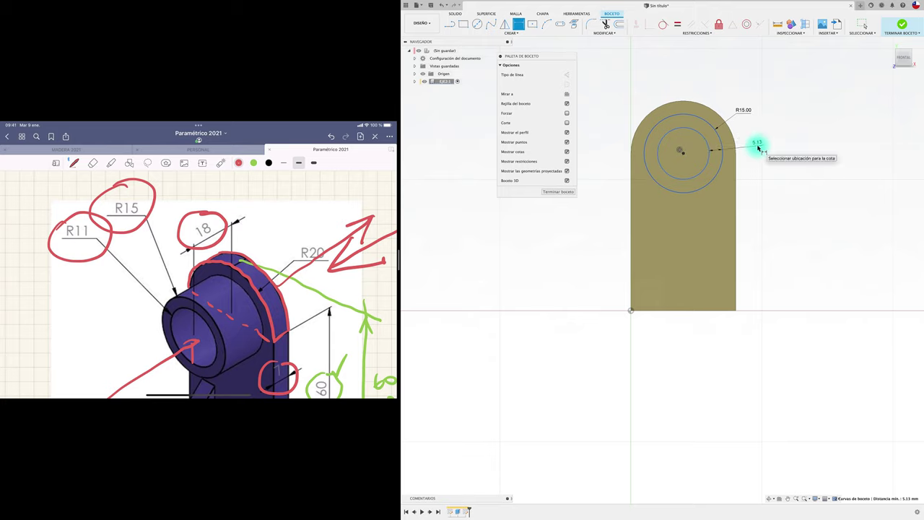
click(758, 148)
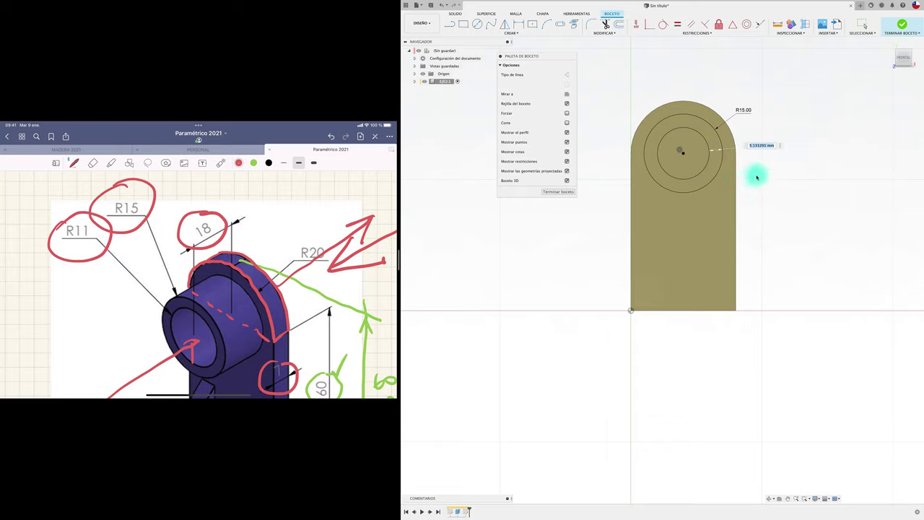
text(4)
key(Return)
key(c)
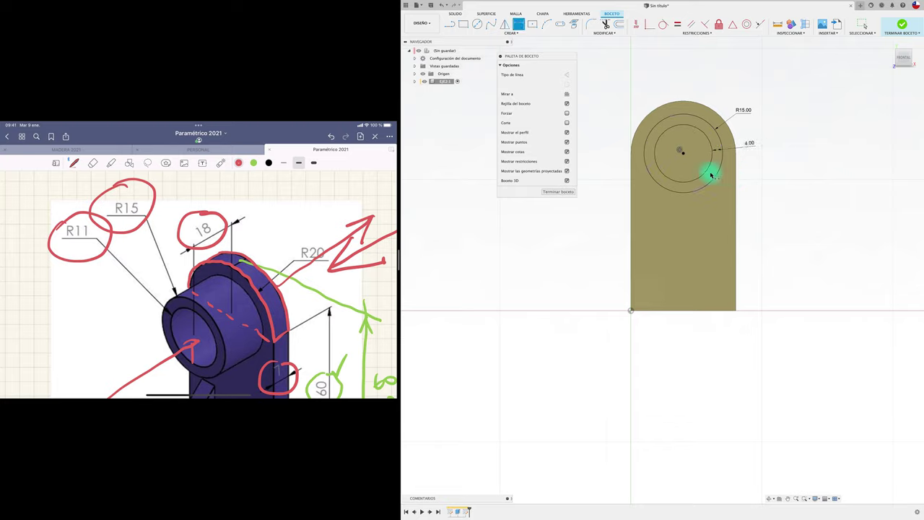
click(682, 152)
click(751, 189)
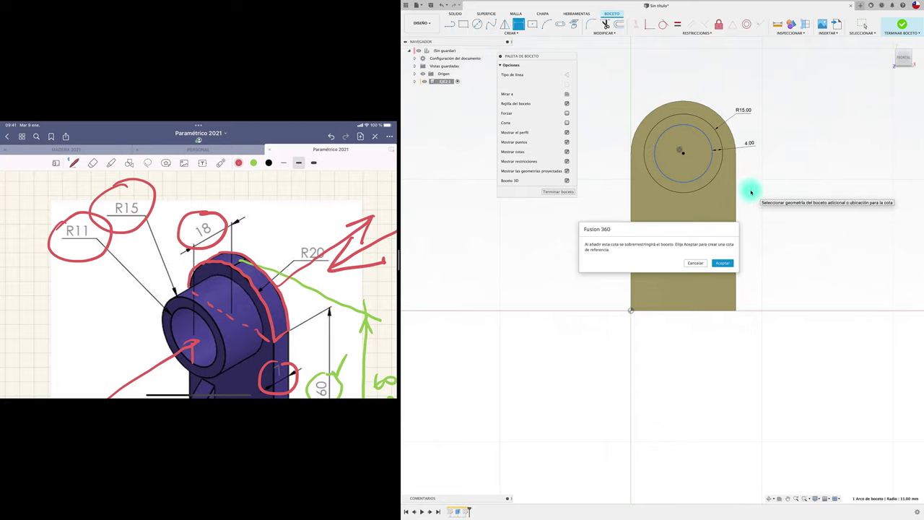
click(722, 263)
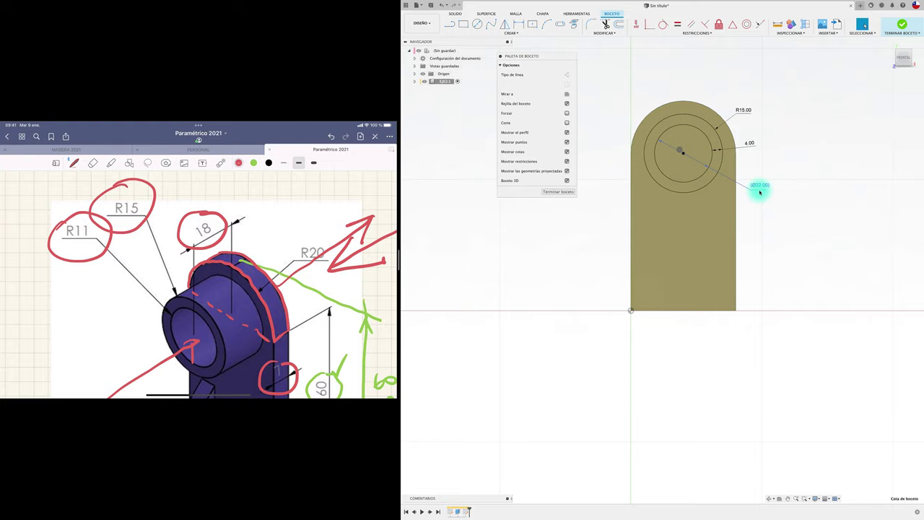
key(ctrl+z)
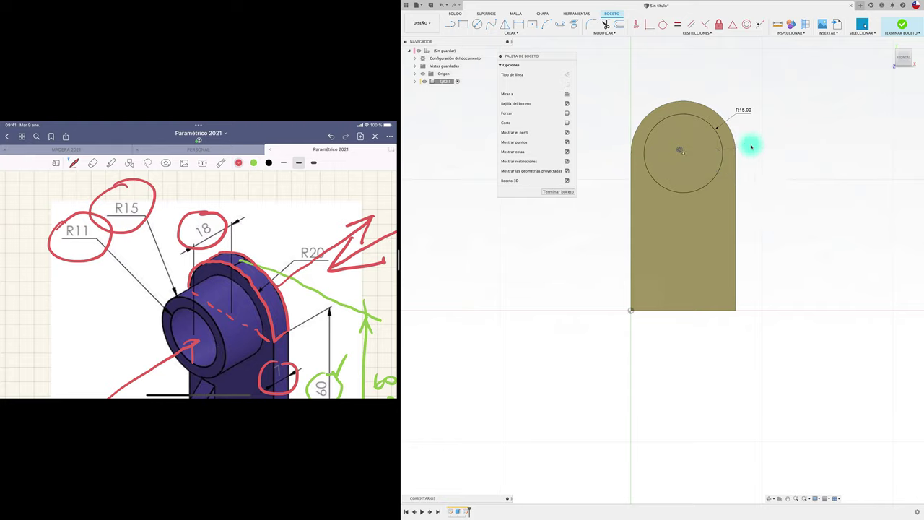
Offset the R15 circle inward to Ø22.00 and add a 4.00 reference gap dimension
key(o)
click(713, 165)
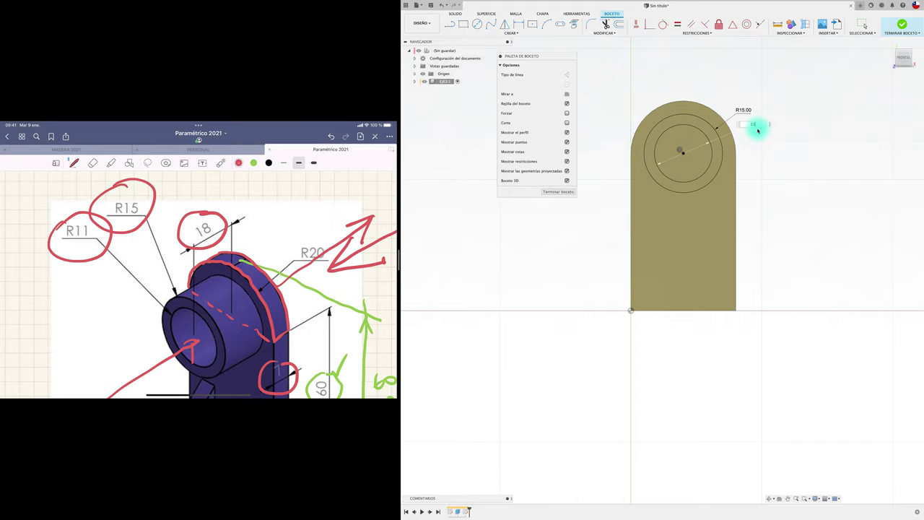
key(Return)
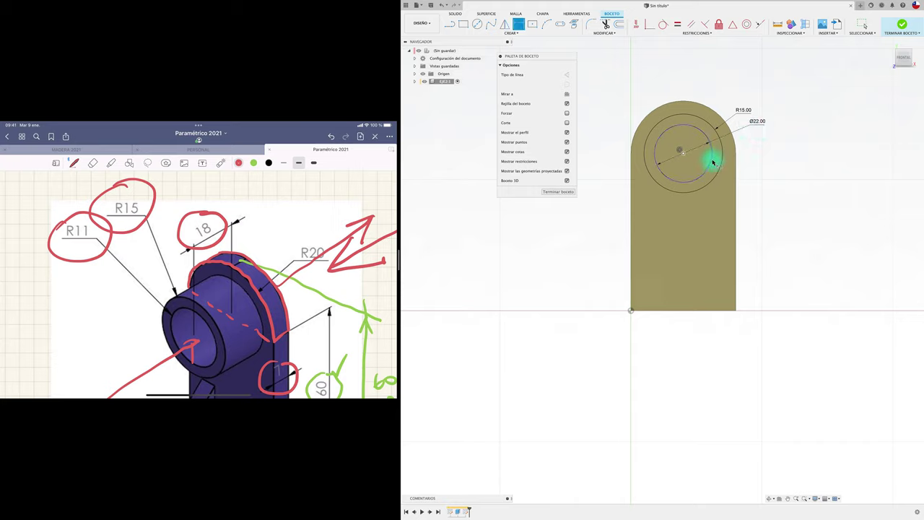
click(714, 162)
shift+click(722, 160)
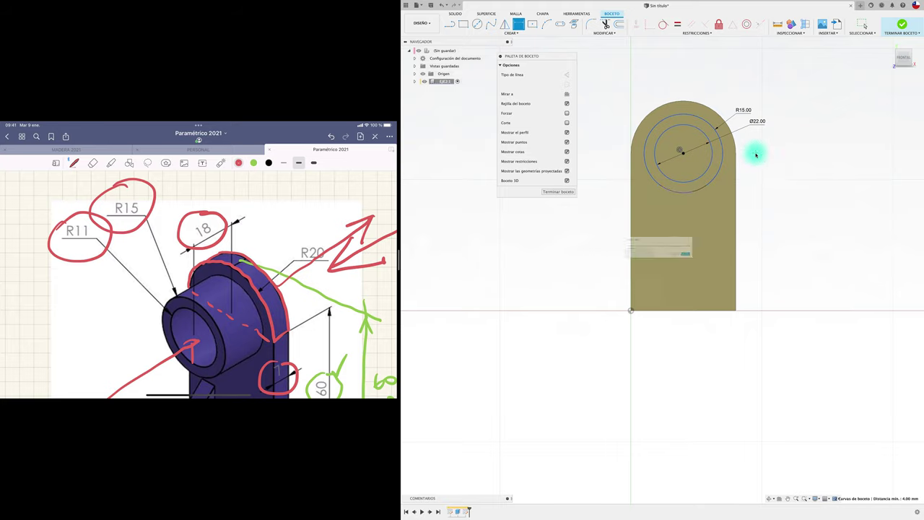
click(722, 263)
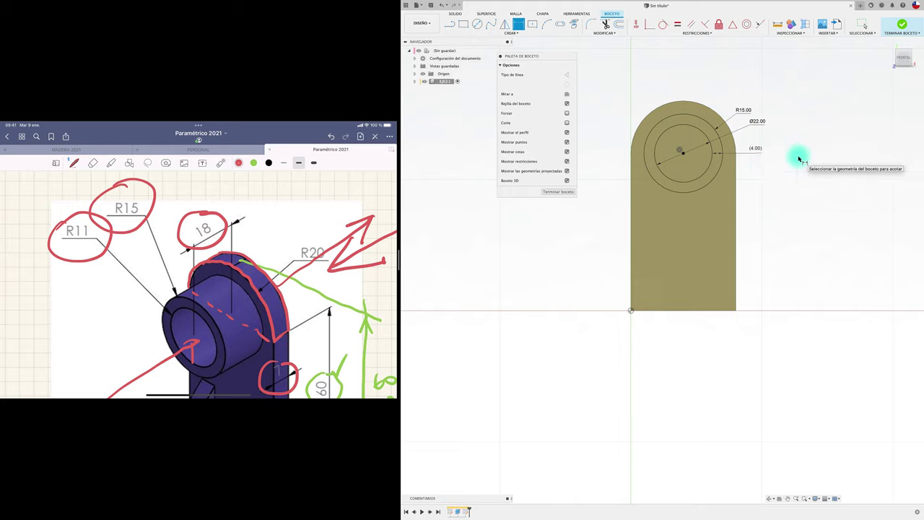
key(Escape)
Extrude the circular ring profile 18 mm out from the plate as a Join
key(F6)
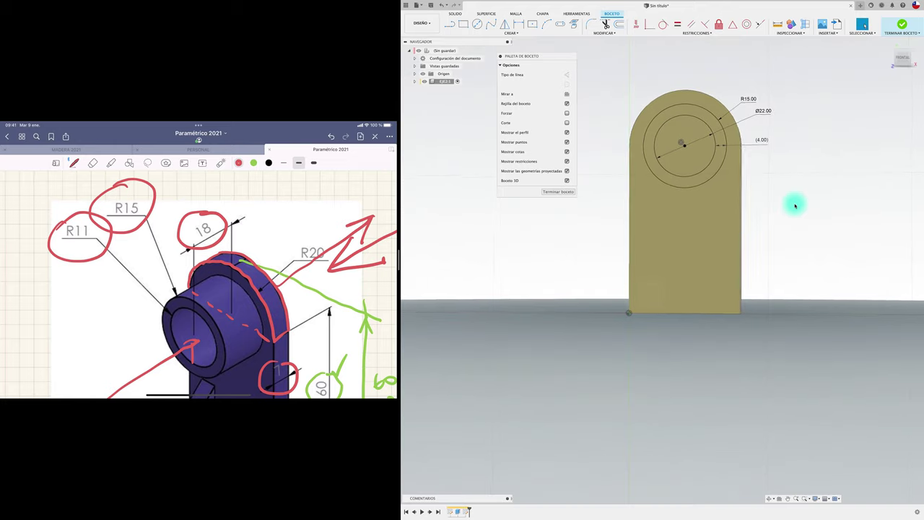
key(e)
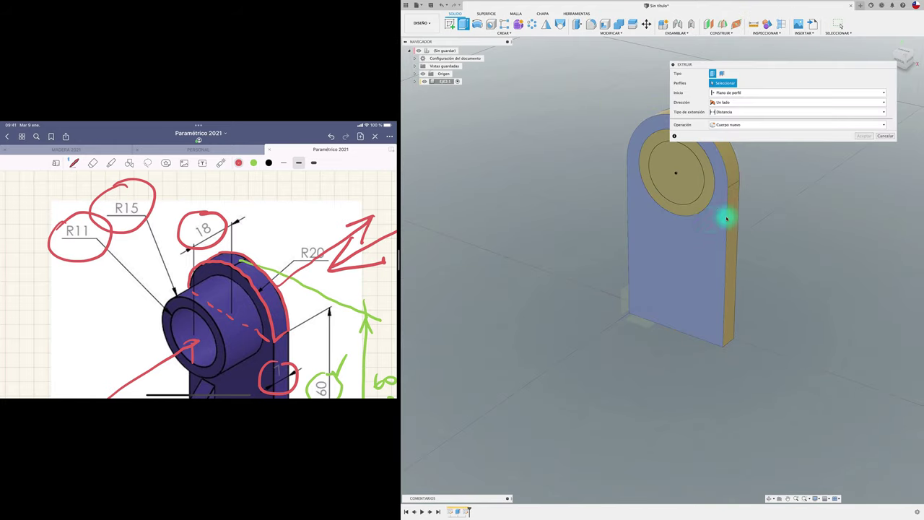
click(682, 205)
drag(698, 185, 611, 213)
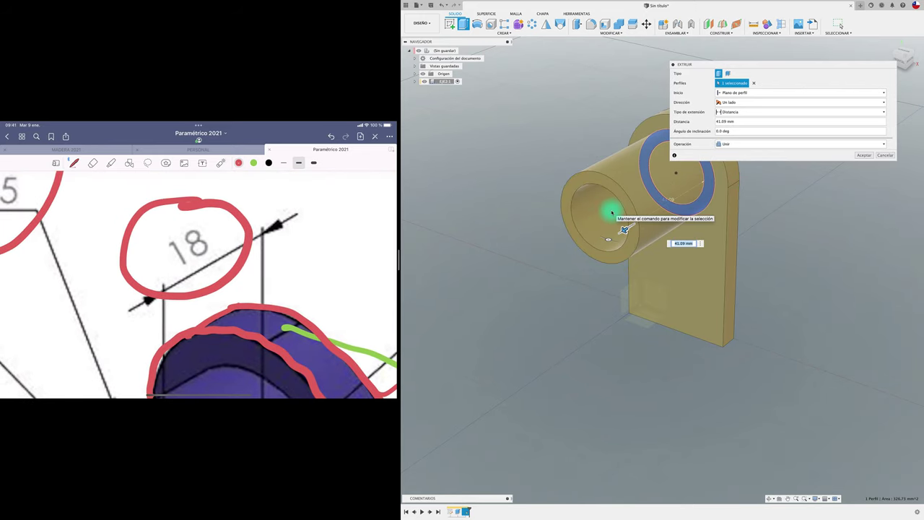
shift+scroll(610, 211, right, 5)
text(18)
shift+scroll(608, 209, right, 5)
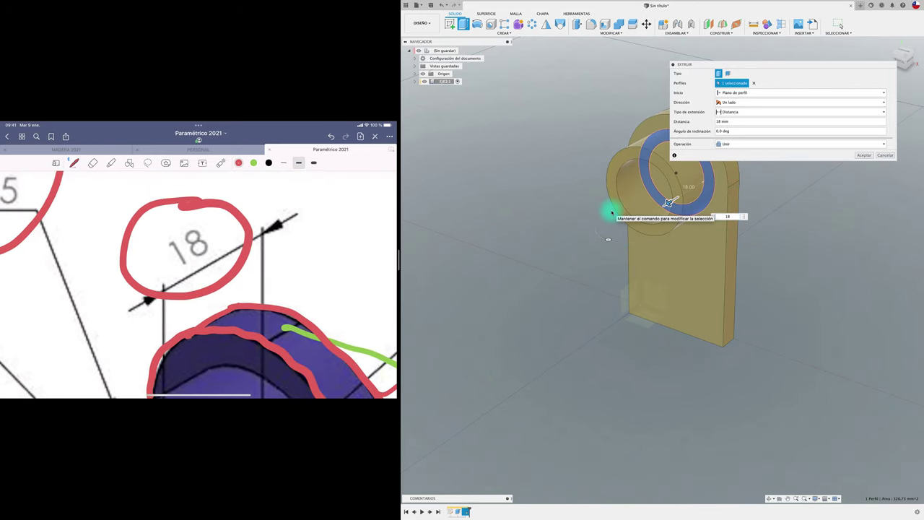
key(Return)
scroll(543, 262, up, 3)
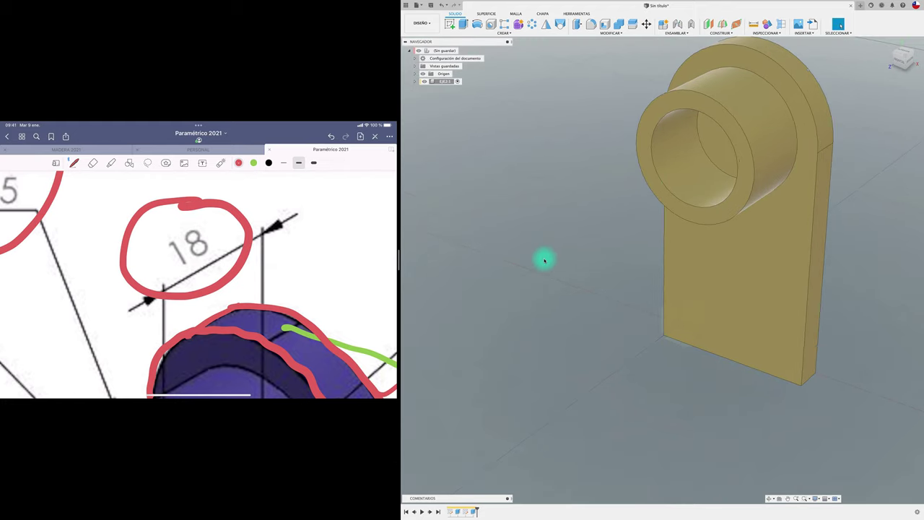
scroll(543, 261, down, 4)
scroll(543, 261, down, 2)
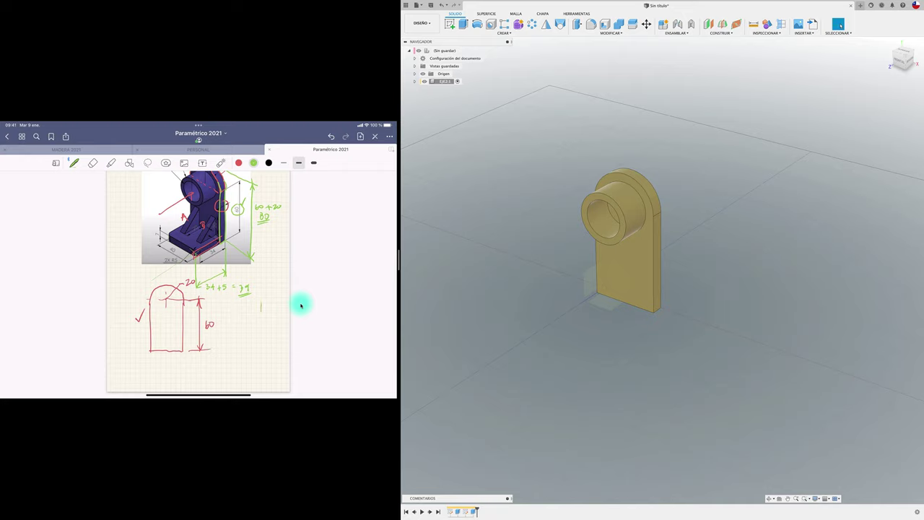
Draw the base profile's vertical edge in green, then mark the 34+5 = 39 note in red
mouse_move(261, 311)
mouse_down()
mouse_move(261, 350)
mouse_move(261, 294)
mouse_move(250, 318)
mouse_up()
click(238, 162)
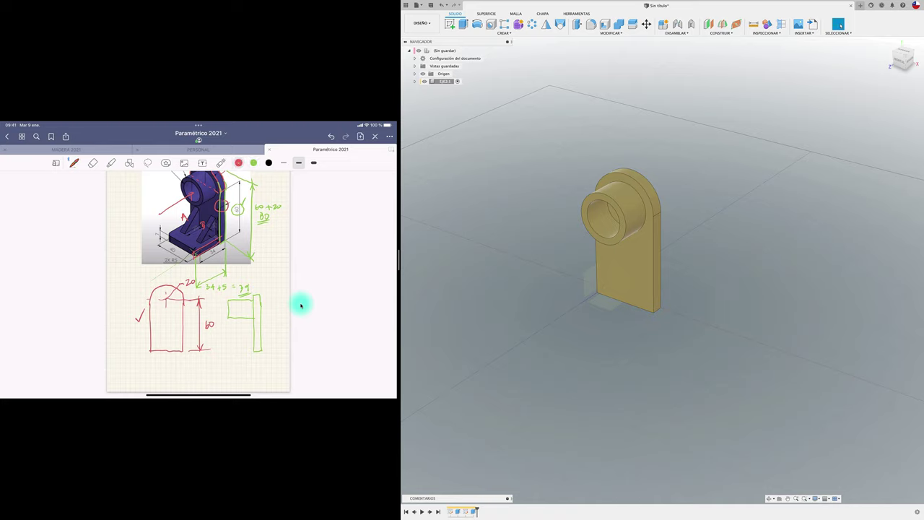
mouse_move(256, 351)
mouse_down()
mouse_move(220, 351)
mouse_move(244, 344)
mouse_move(251, 325)
mouse_up()
ctrl+scroll(301, 306, up, 5)
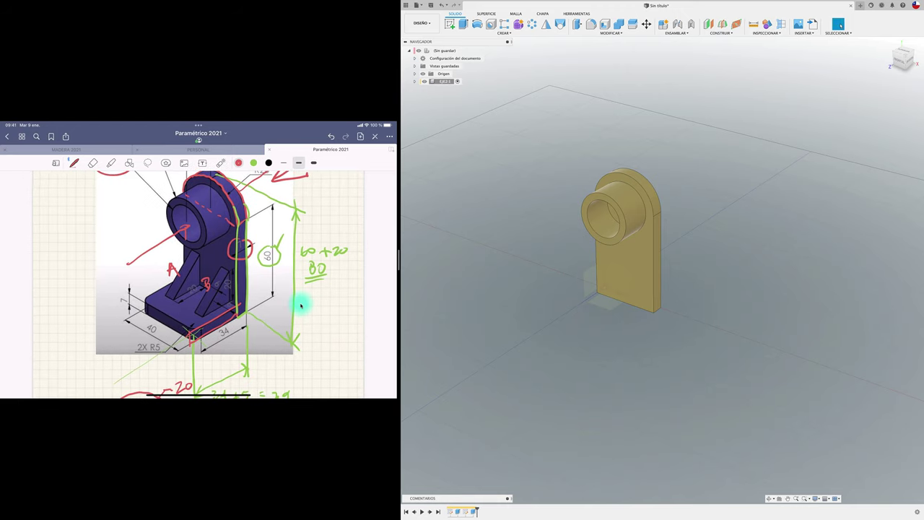
ctrl+scroll(301, 306, down, 5)
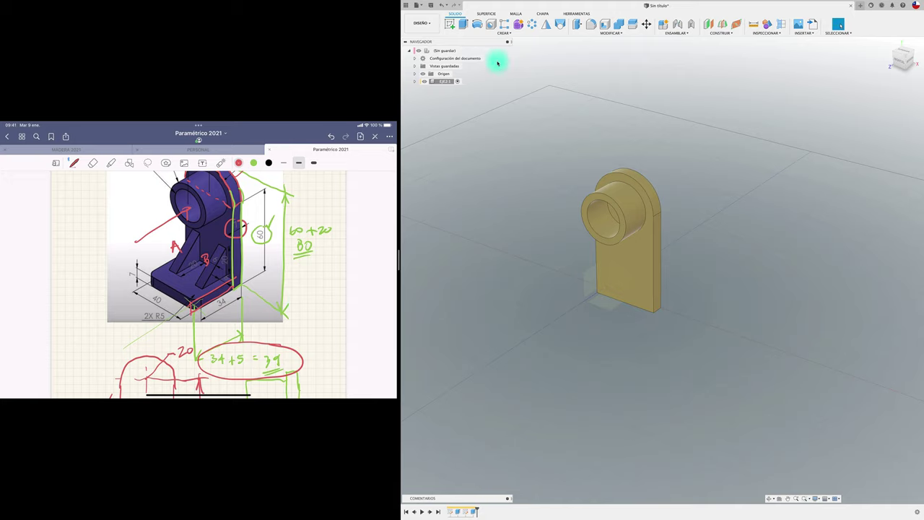
Start a new sketch on the side plane and view it face-on
click(452, 24)
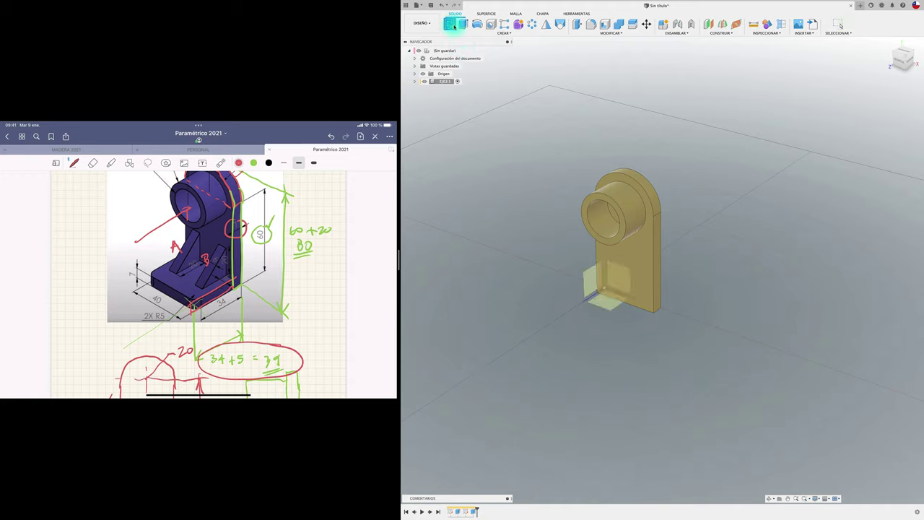
click(658, 305)
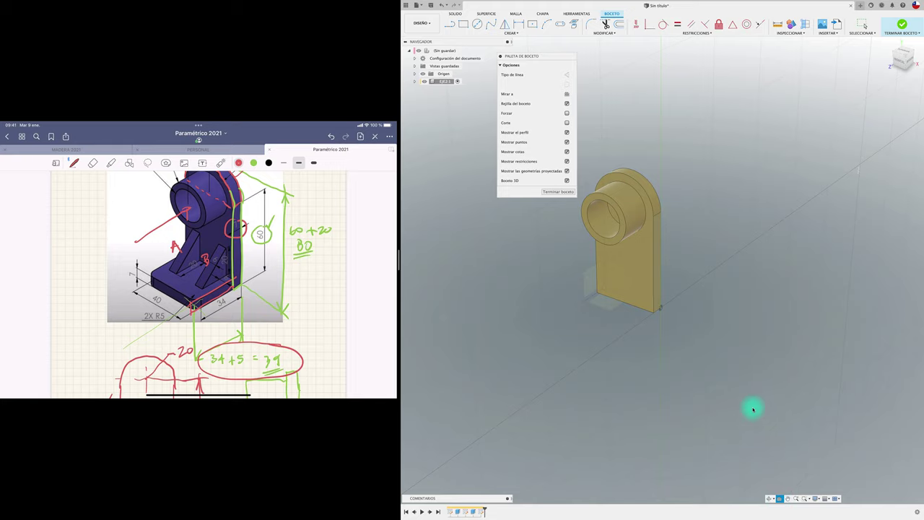
click(658, 299)
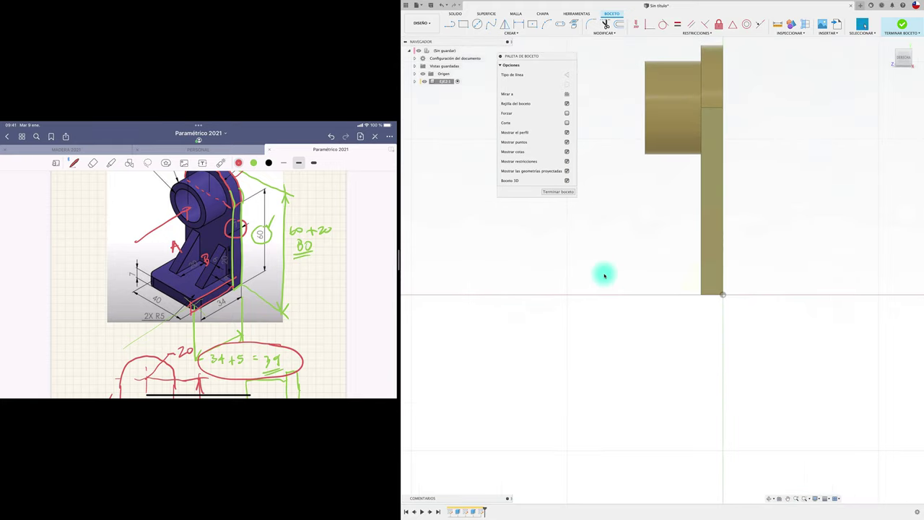
Draw the base line from the plate's bottom corner and dimension it 27 mm
key(l)
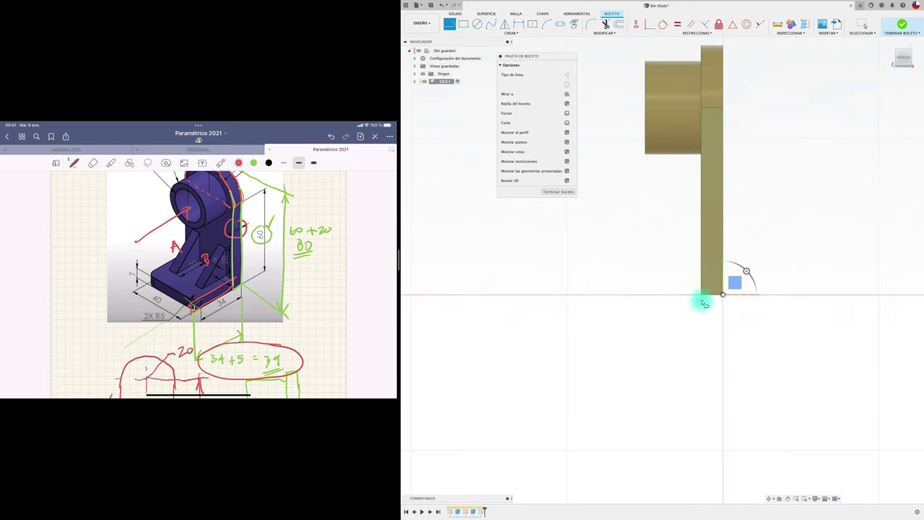
drag(701, 295, 558, 312)
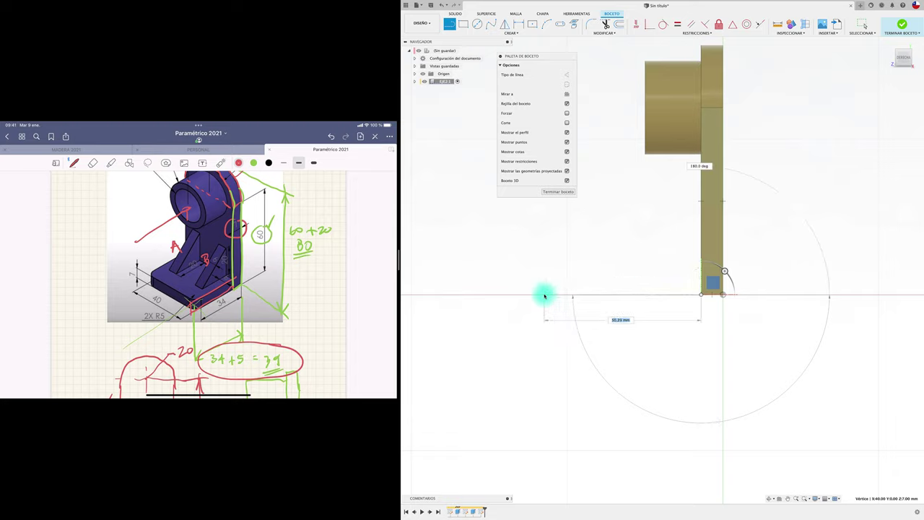
drag(558, 312, 545, 295)
key(Escape)
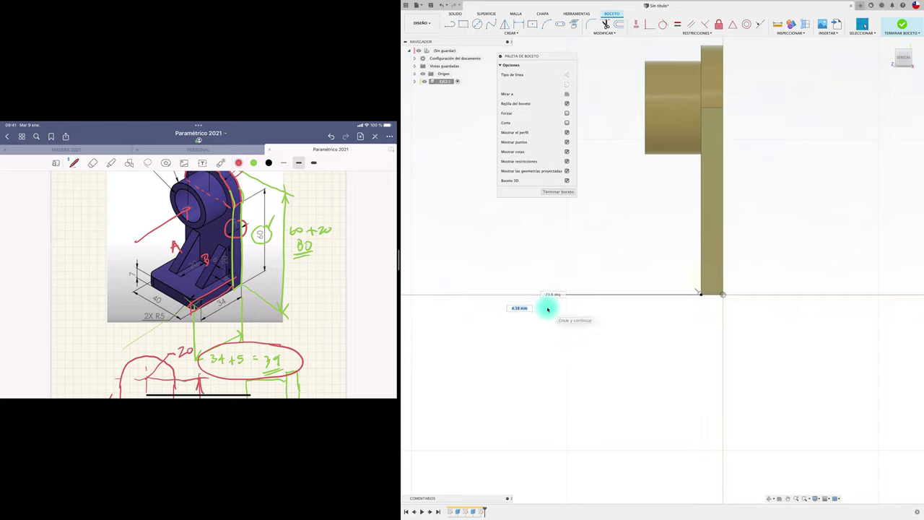
click(592, 297)
click(597, 329)
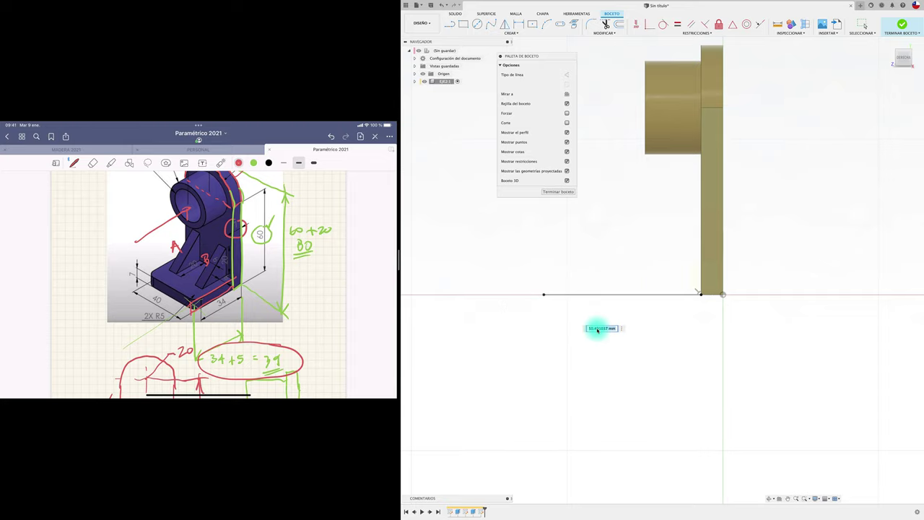
text(27)
key(Return)
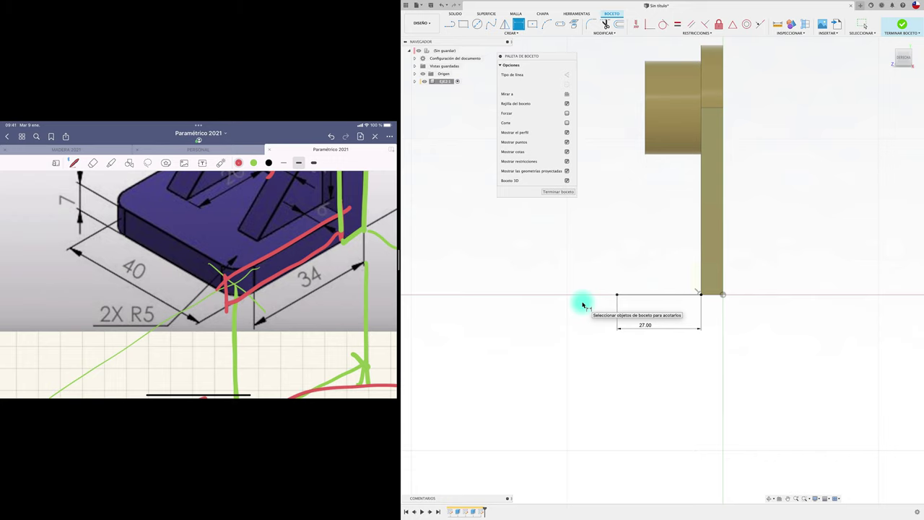
Add a 5 mm segment extending further left along the axis
key(l)
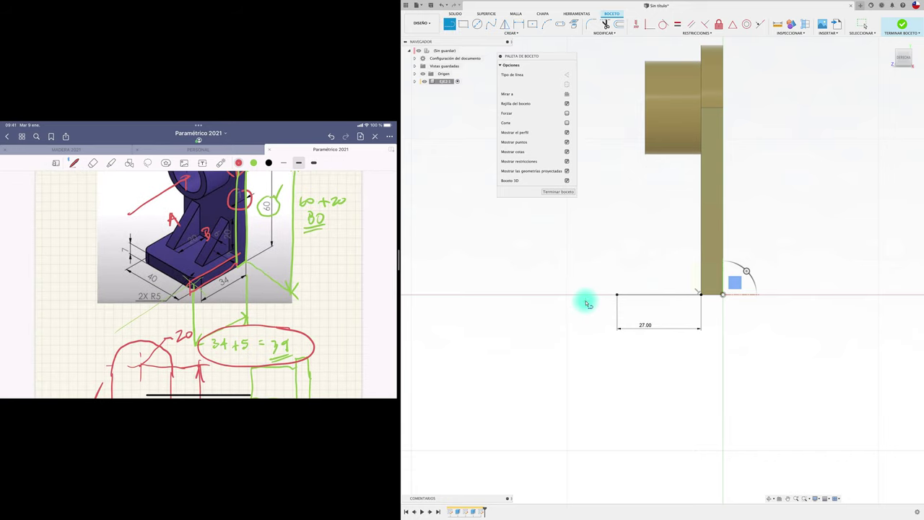
click(617, 296)
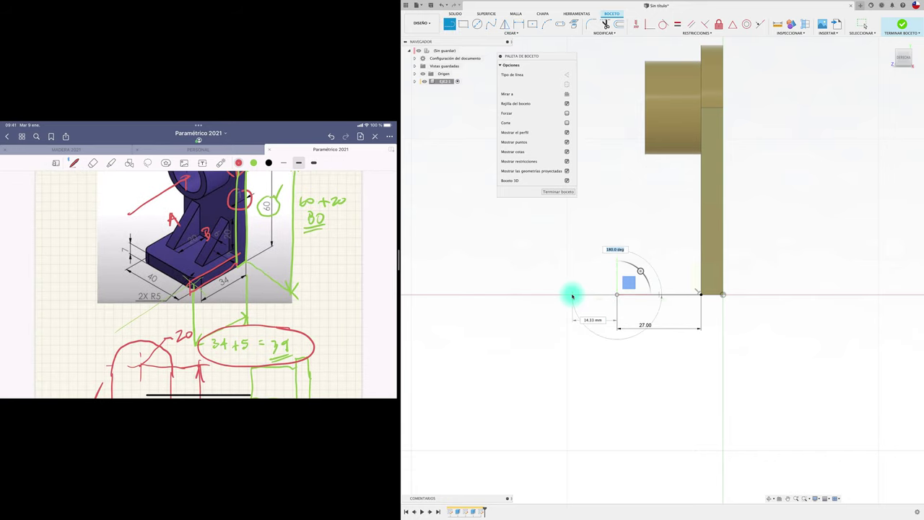
key(Escape)
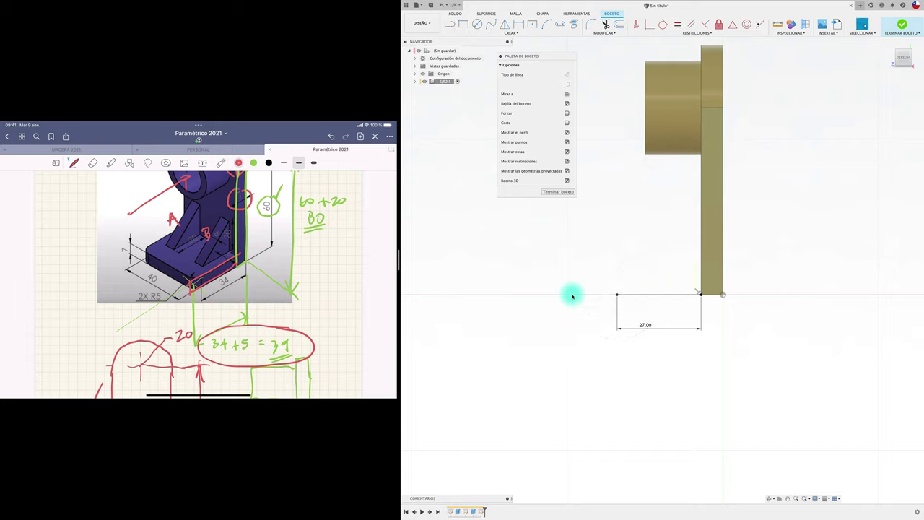
key(l)
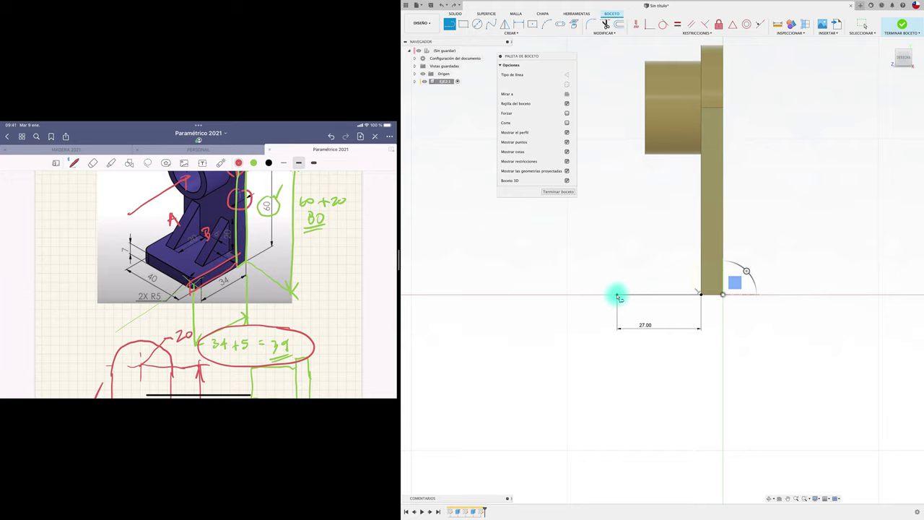
click(617, 296)
click(585, 296)
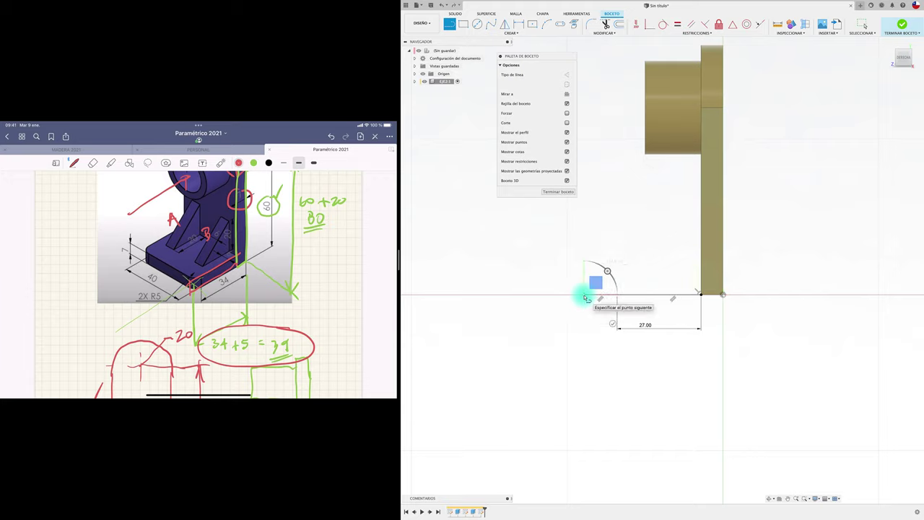
key(Escape)
key(d)
click(599, 295)
click(598, 328)
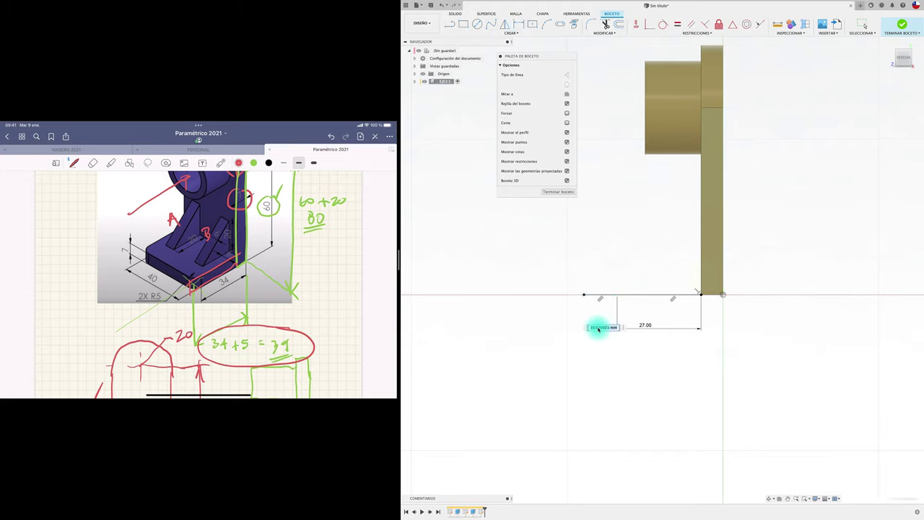
text(5)
key(Return)
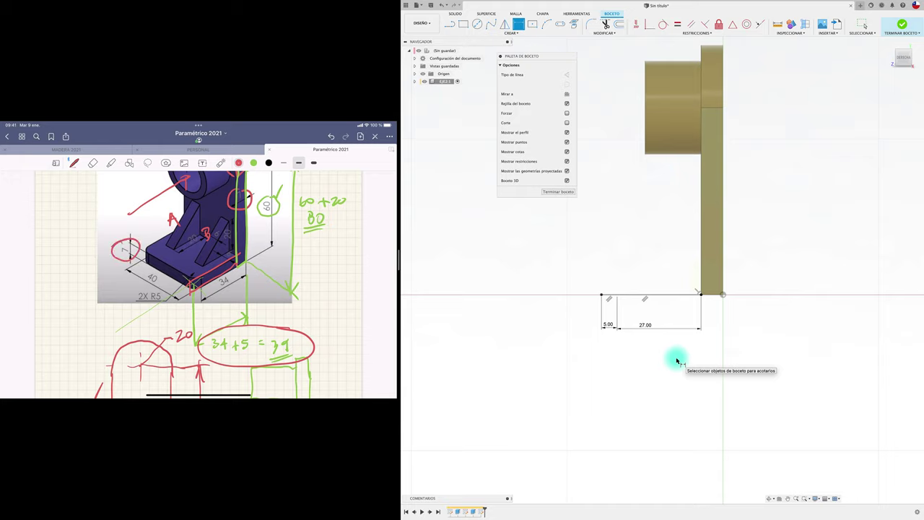
Draw the left and top edges to close the profile, with a 7 mm height
key(l)
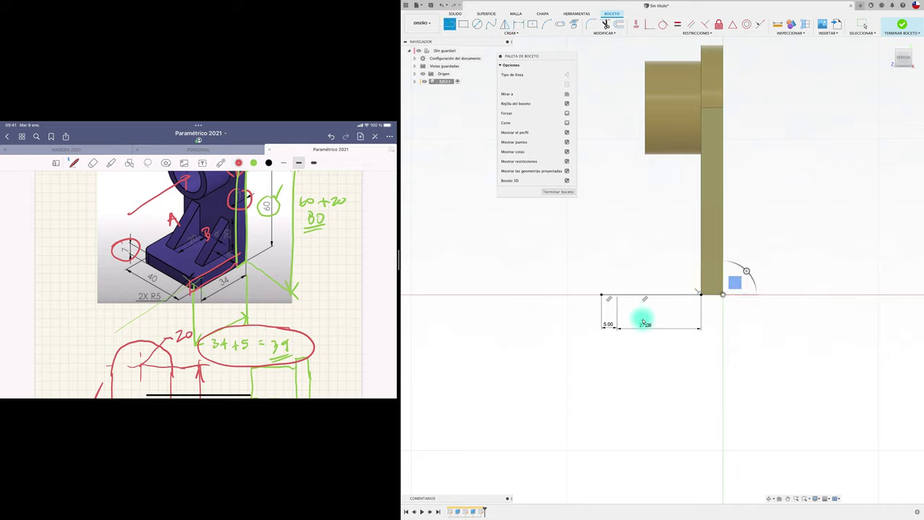
click(601, 295)
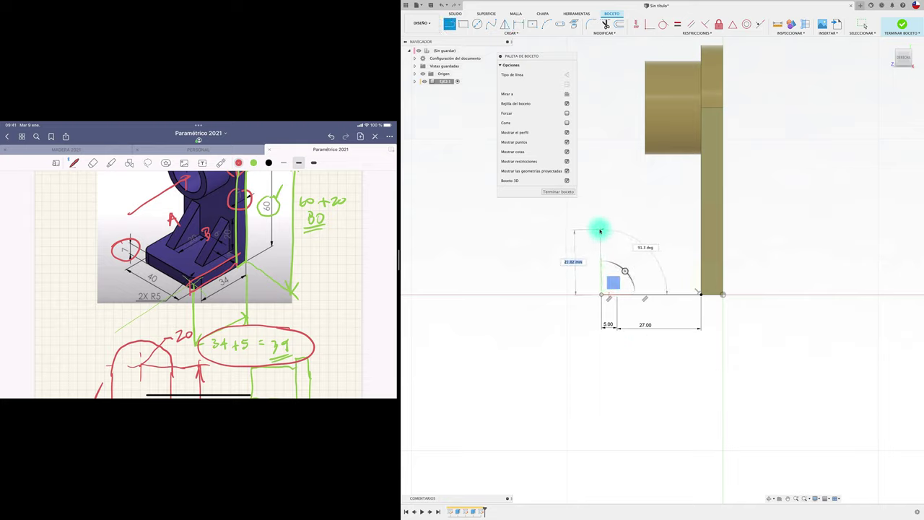
click(601, 229)
click(738, 232)
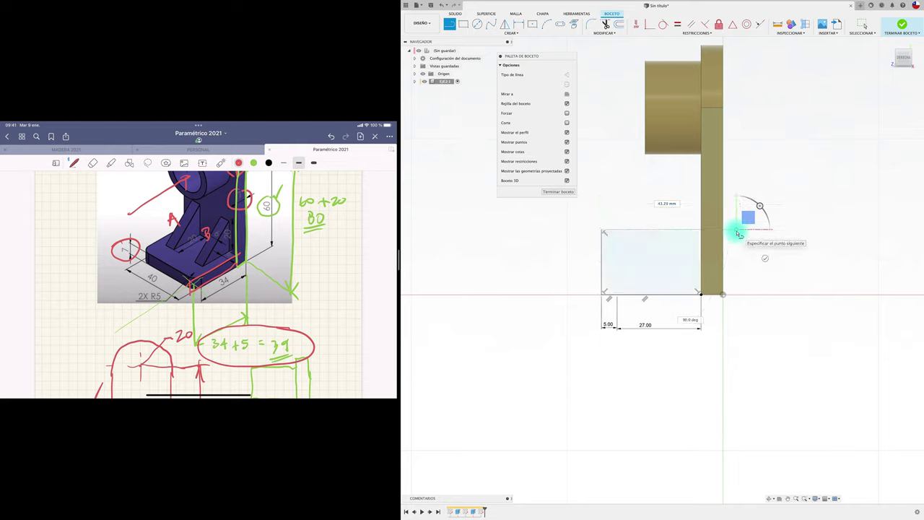
key(Escape)
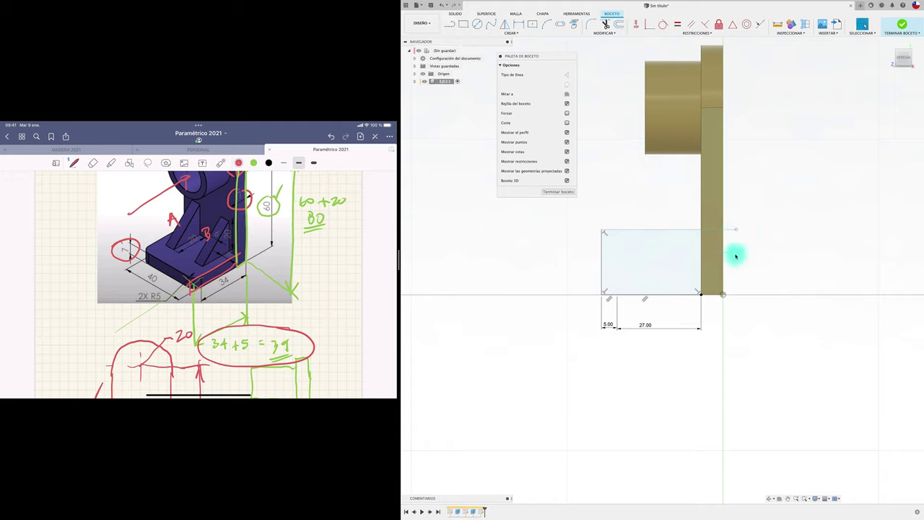
key(d)
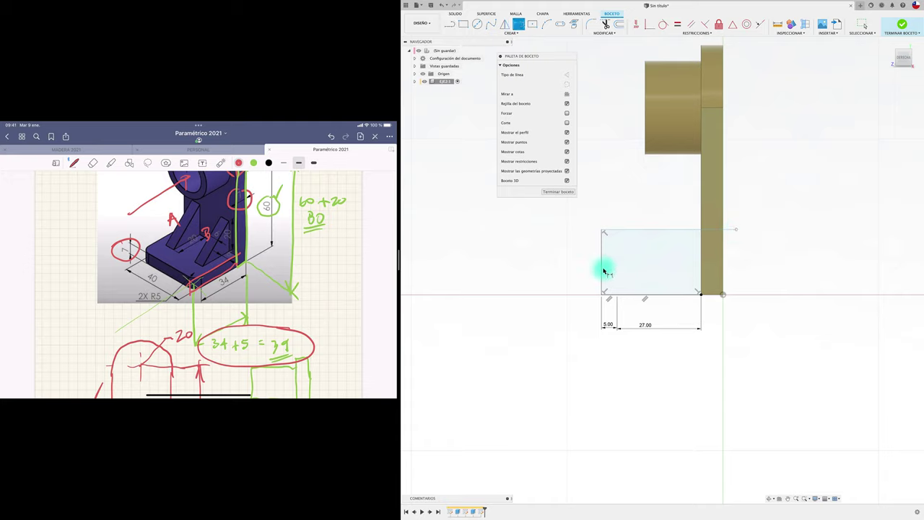
click(603, 266)
click(568, 268)
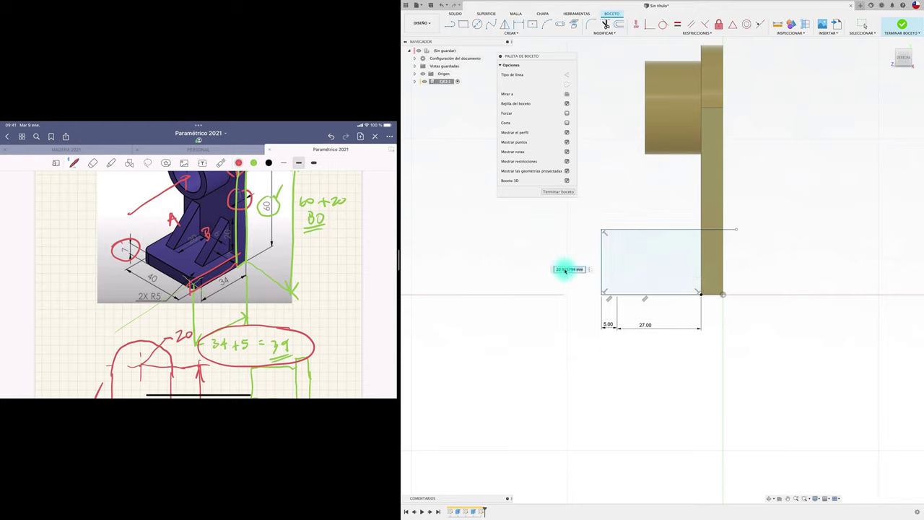
text(7)
key(Return)
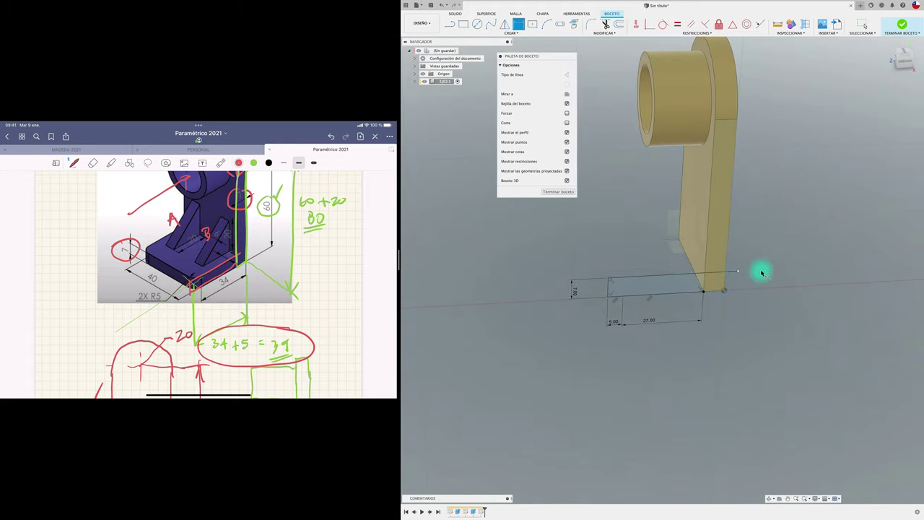
Extrude the base rectangle with extent 'To Object', up to the upright plate's face
key(e)
click(667, 288)
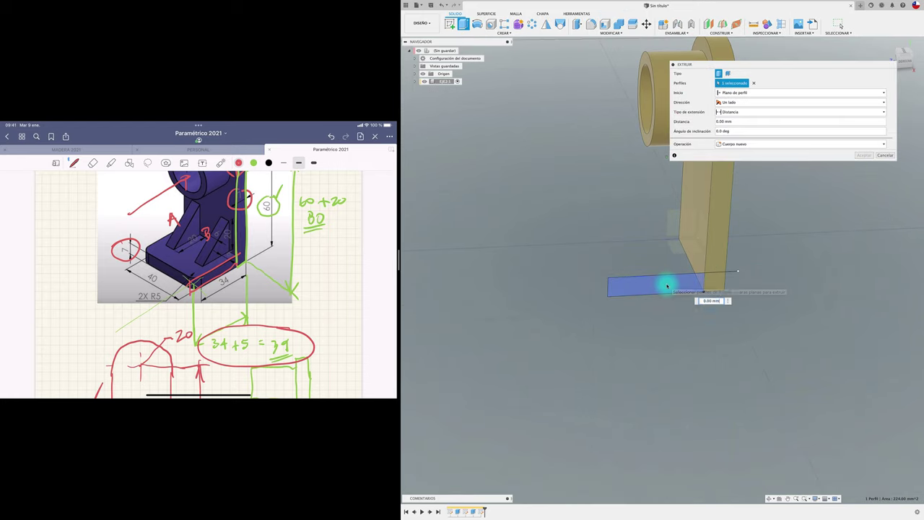
mouse_move(655, 284)
mouse_down()
mouse_move(638, 242)
mouse_move(643, 249)
mouse_up()
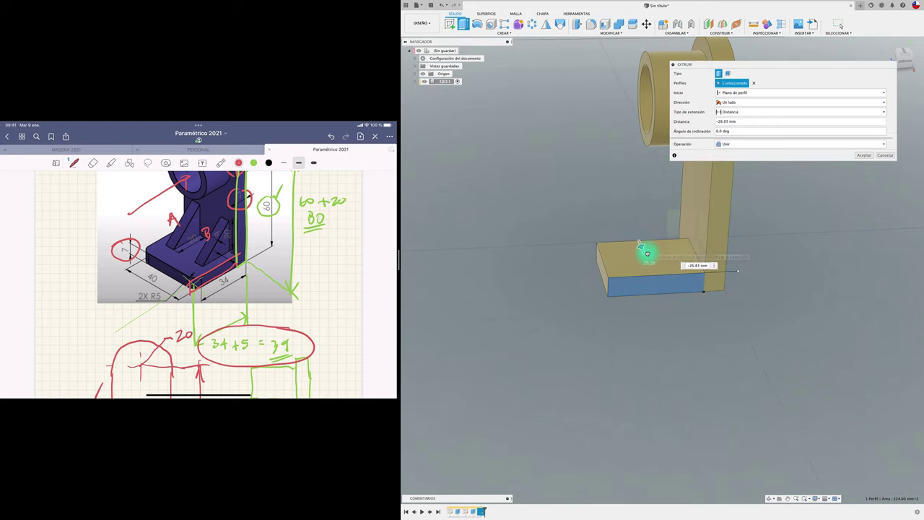
shift+middle_drag(643, 252, 617, 241)
click(755, 112)
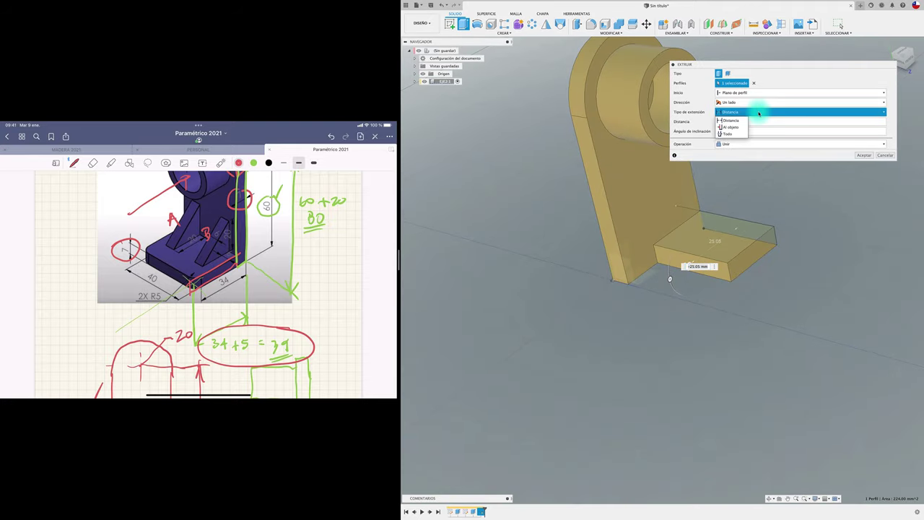
click(735, 128)
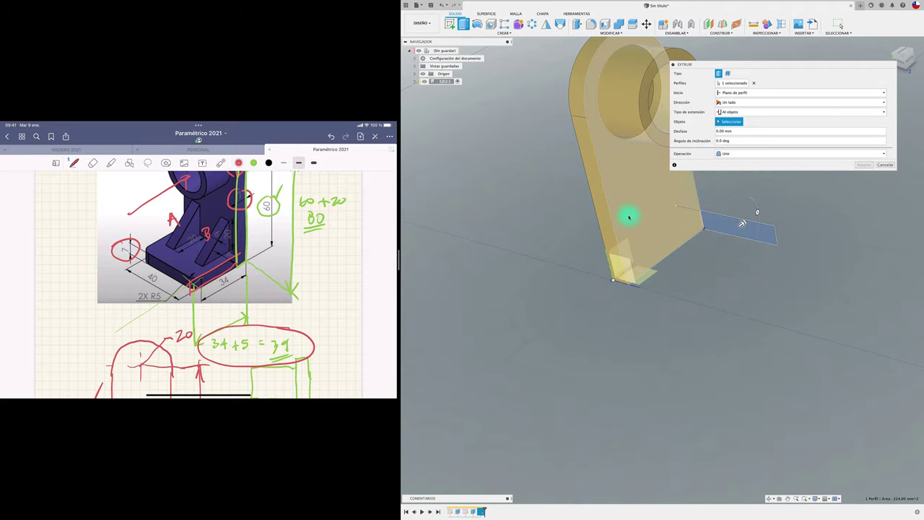
click(611, 241)
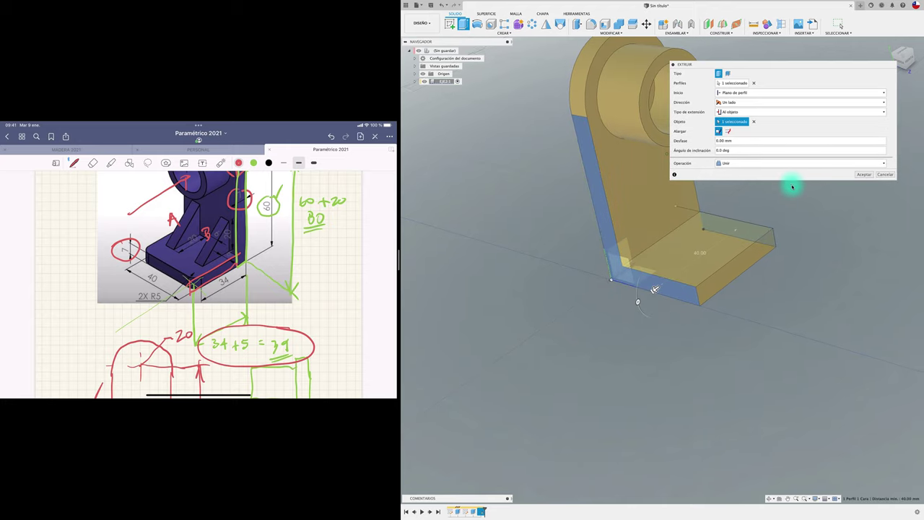
click(864, 175)
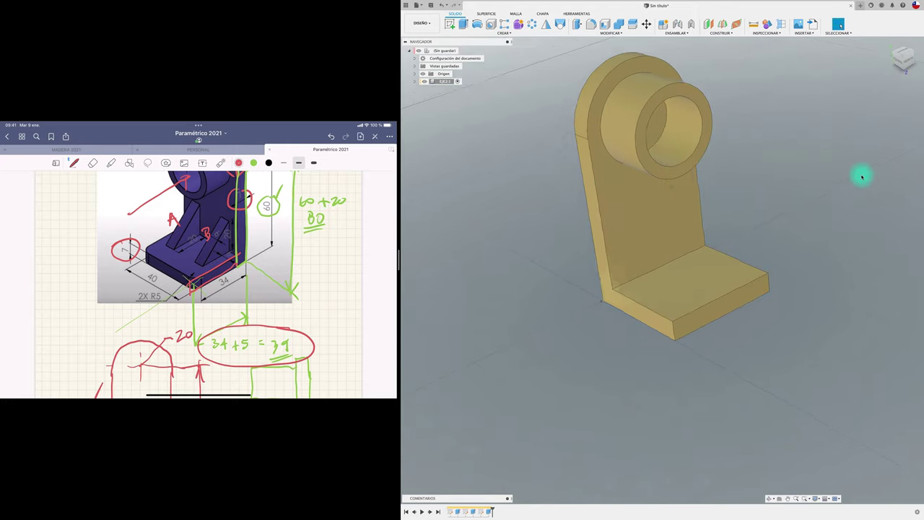
shift+scroll(862, 176, right, 10)
shift+scroll(863, 176, right, 5)
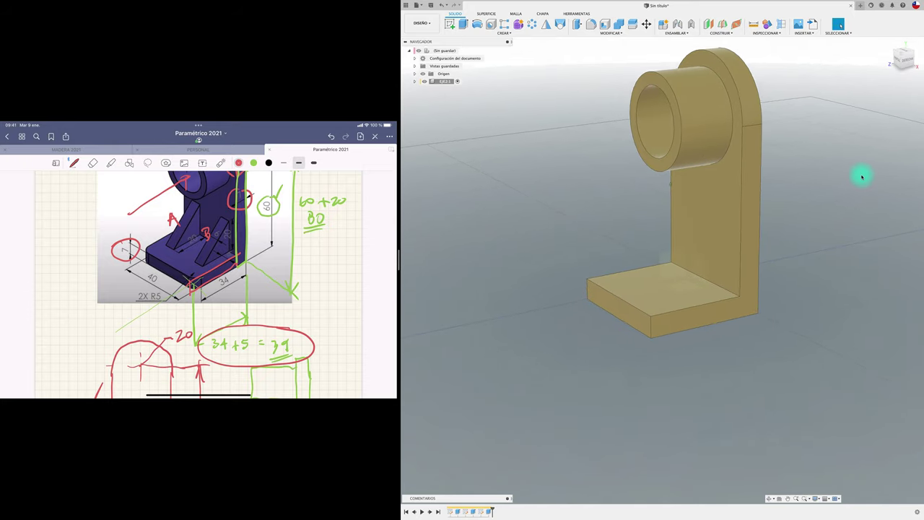
shift+scroll(862, 177, right, 5)
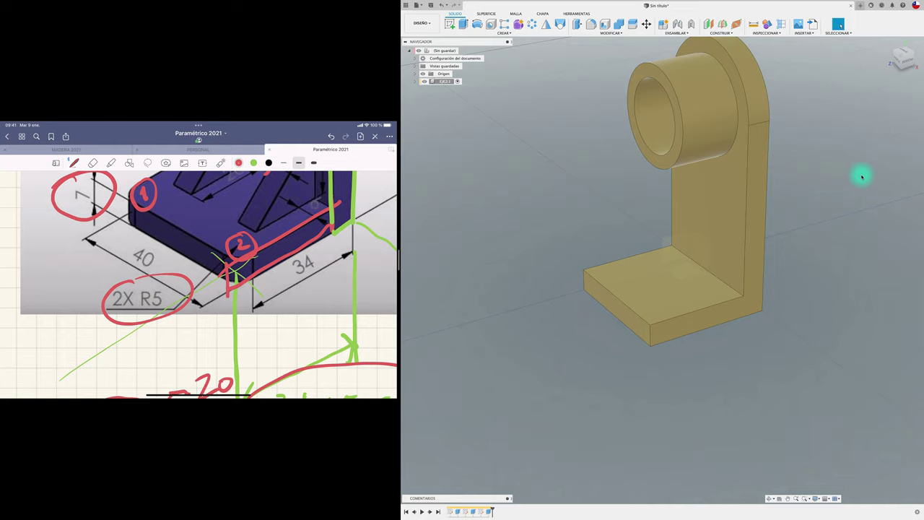
Fillet the base plate's two front vertical edges with a 5 mm radius
click(590, 24)
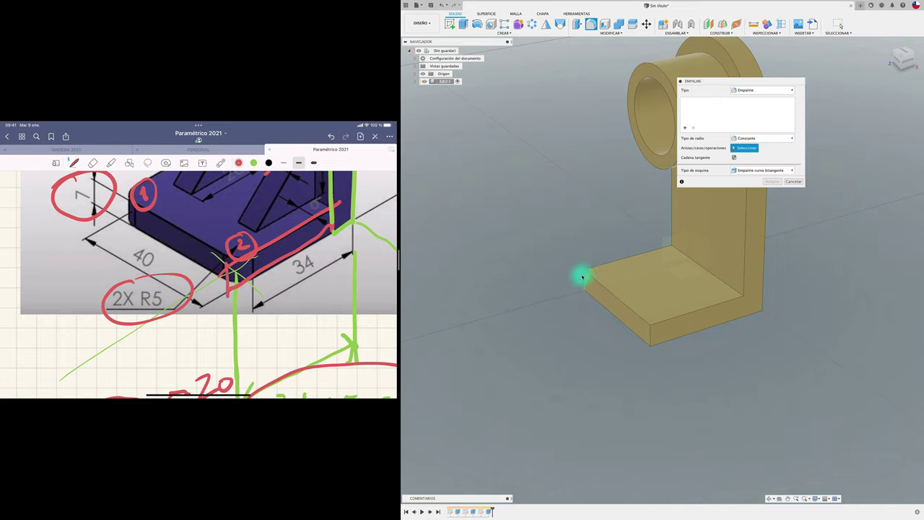
click(599, 305)
click(651, 336)
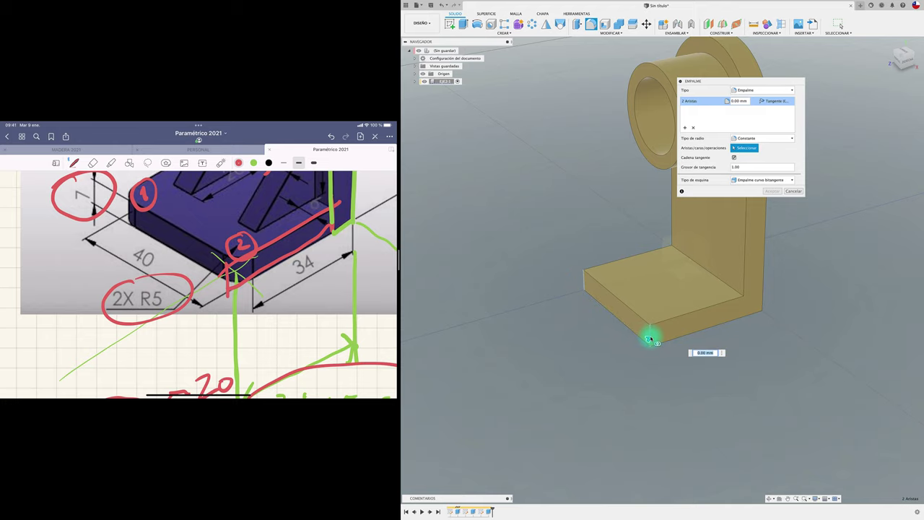
text(5)
key(Return)
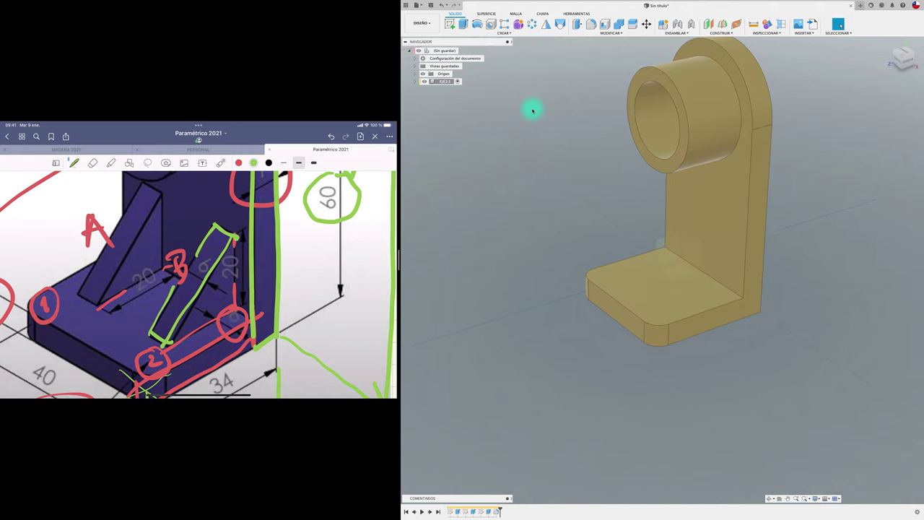
Create a midplane between the bracket's left and right side faces
mouse_move(533, 110)
shift+middle_down()
mouse_move(585, 275)
mouse_move(557, 268)
mouse_move(707, 262)
shift+middle_up()
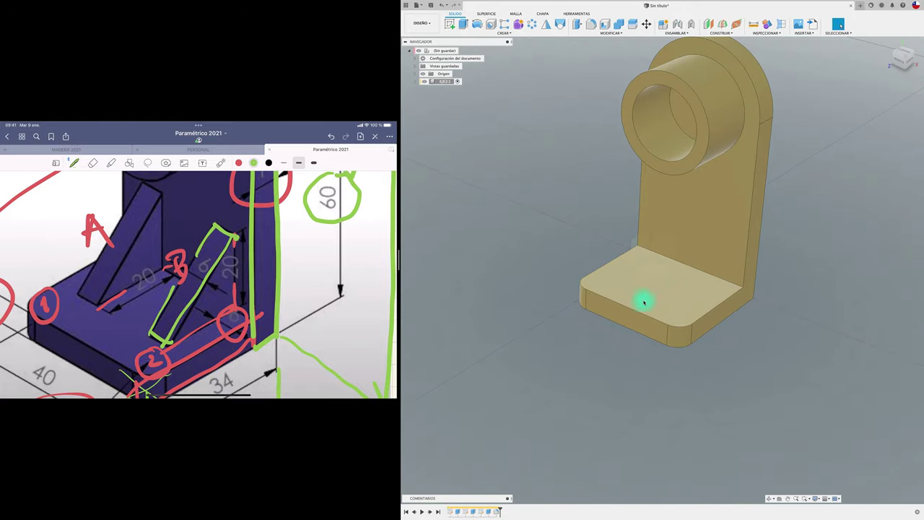
shift+middle_drag(714, 227, 563, 134)
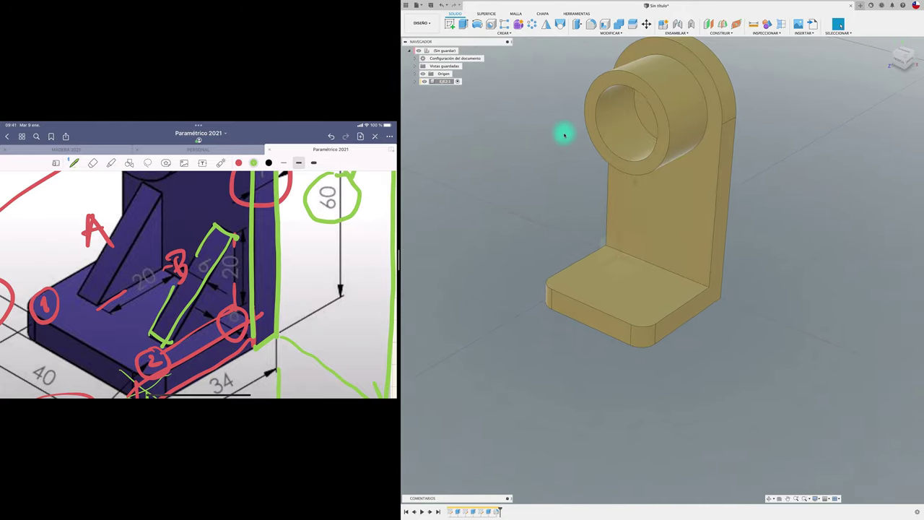
click(721, 26)
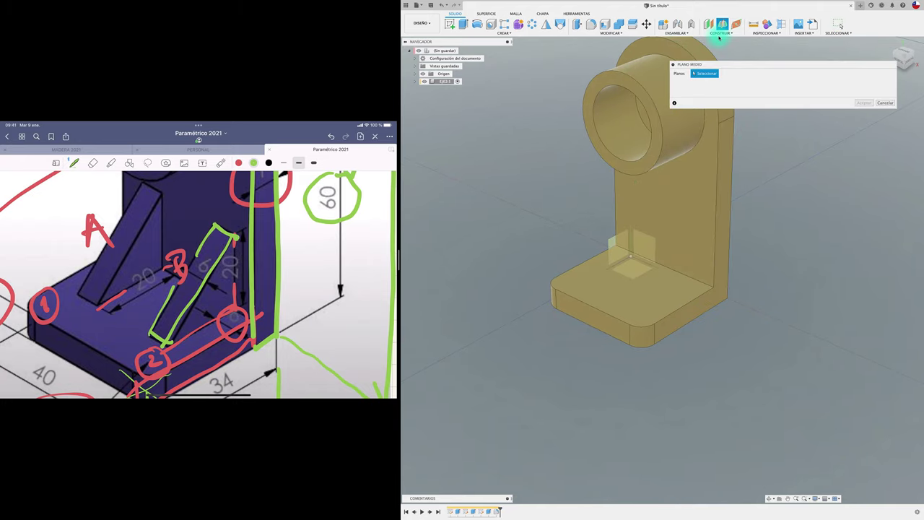
click(729, 138)
shift+middle_drag(729, 138, 611, 132)
click(563, 136)
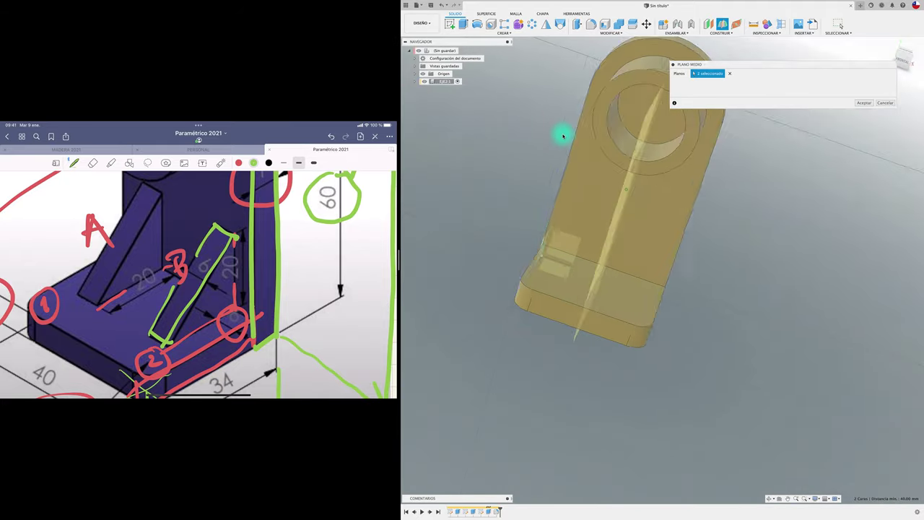
shift+scroll(564, 136, down, 5)
shift+scroll(563, 136, down, 2)
shift+scroll(563, 136, down, 3)
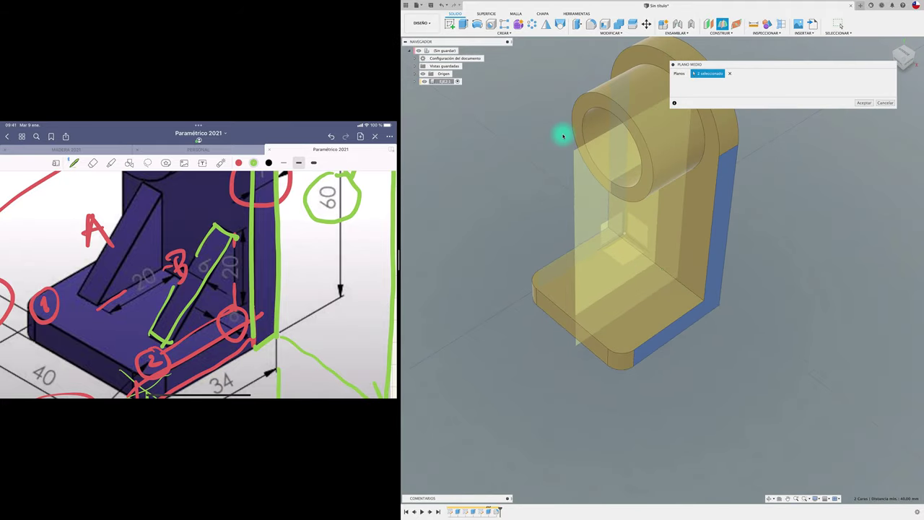
click(865, 104)
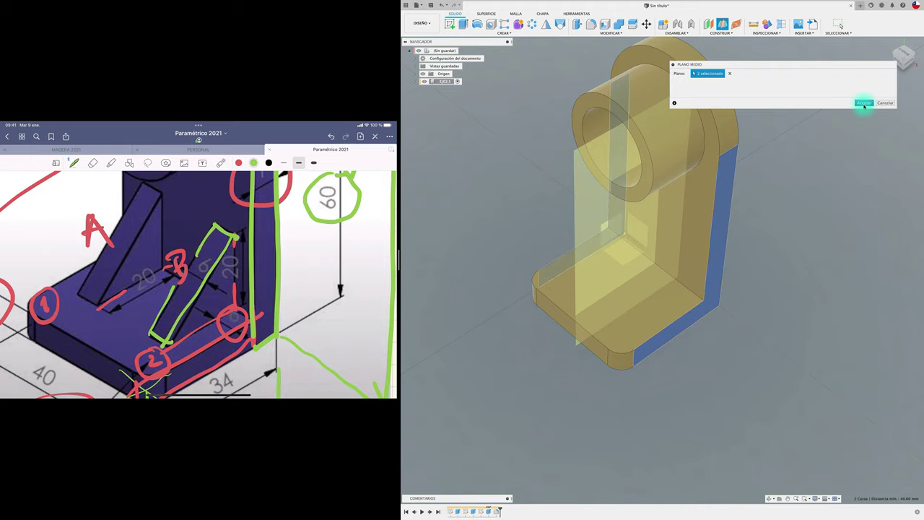
click(863, 104)
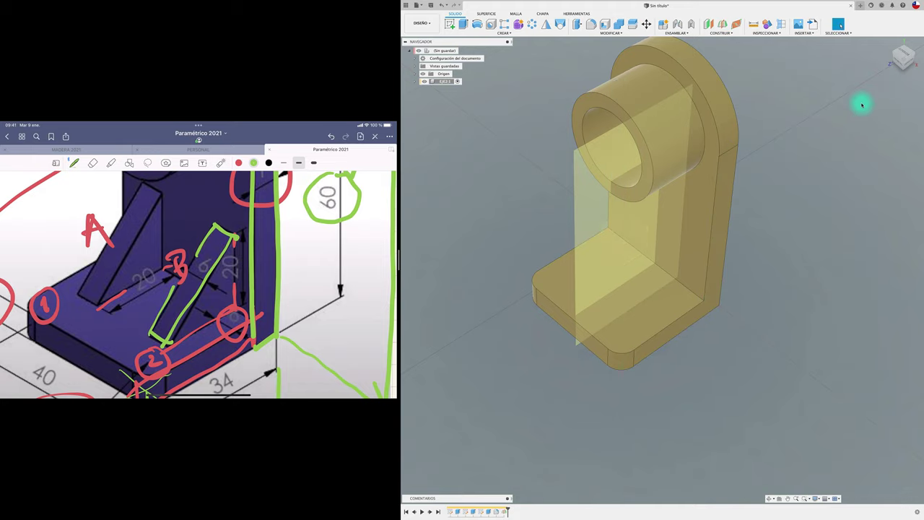
Mark the 6 mm rib offset on the reference drawing
shift+scroll(817, 135, down, 3)
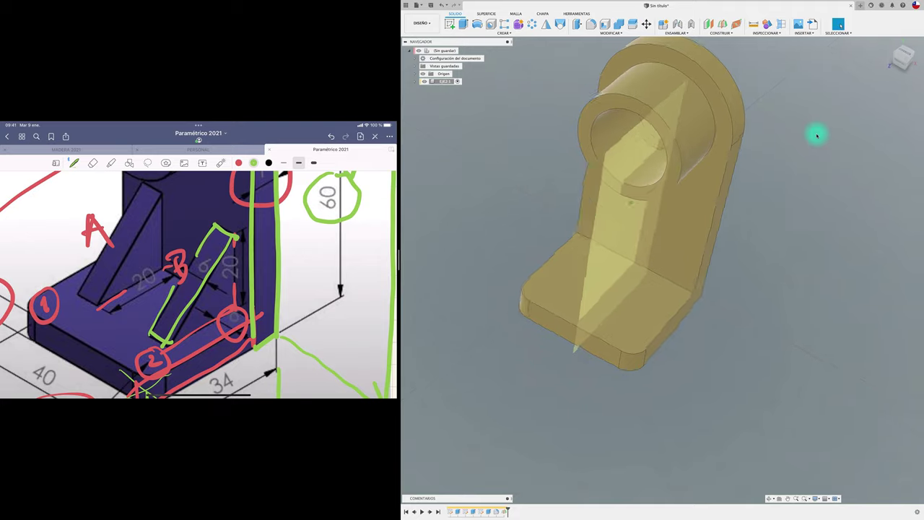
shift+scroll(817, 135, down, 3)
shift+scroll(817, 135, up, 5)
shift+scroll(817, 135, up, 1)
shift+scroll(817, 135, up, 2)
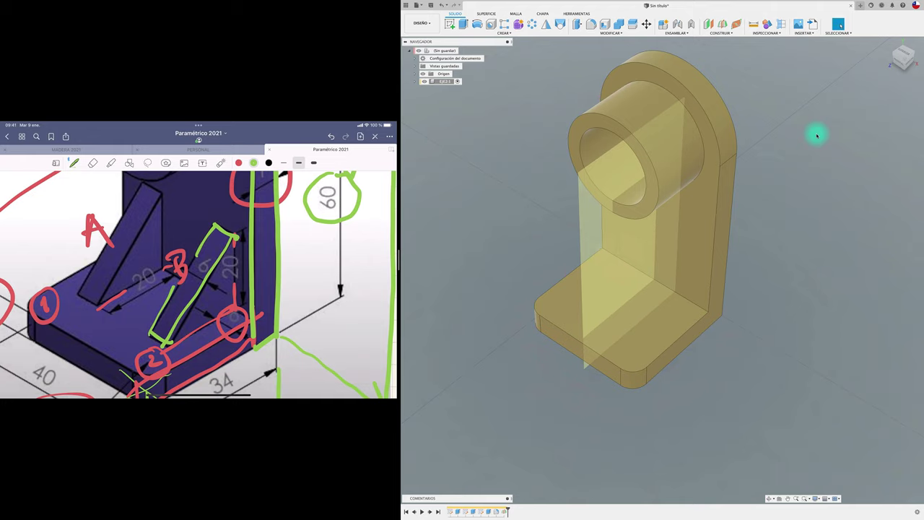
drag(181, 323, 209, 346)
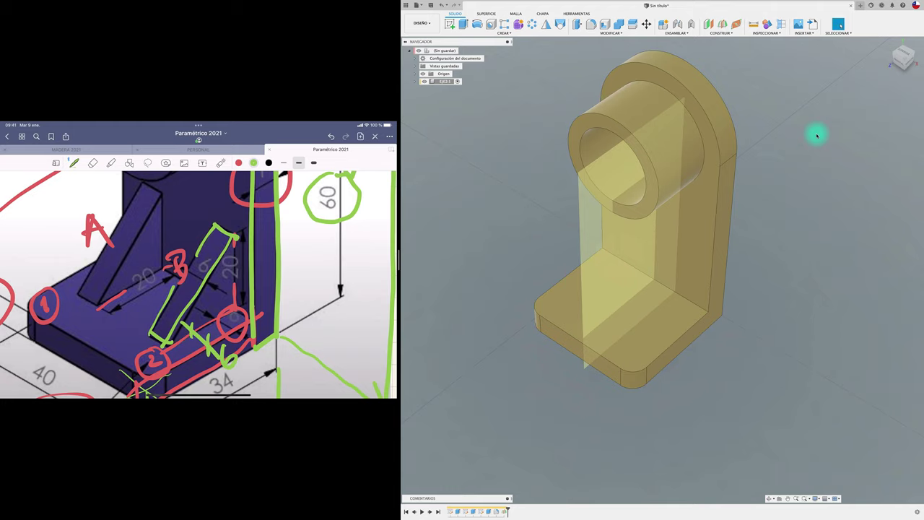
shift+middle_drag(817, 135, 821, 137)
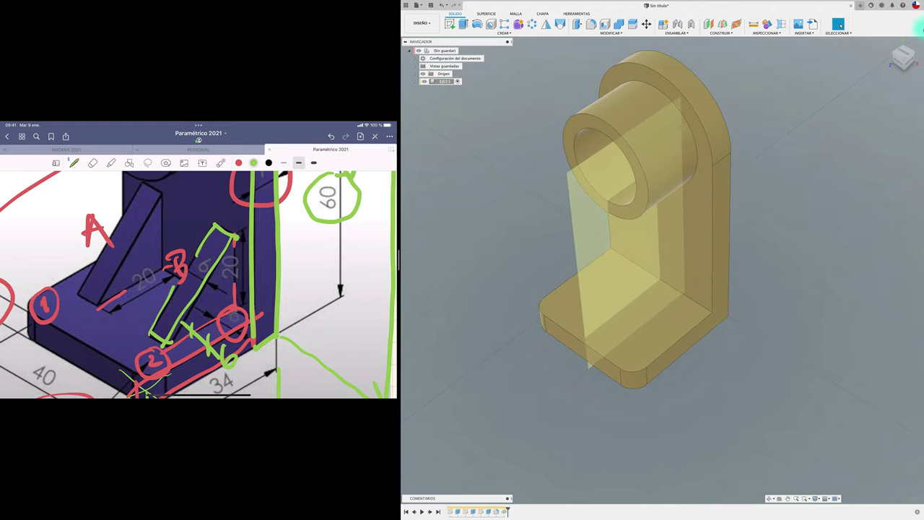
click(708, 24)
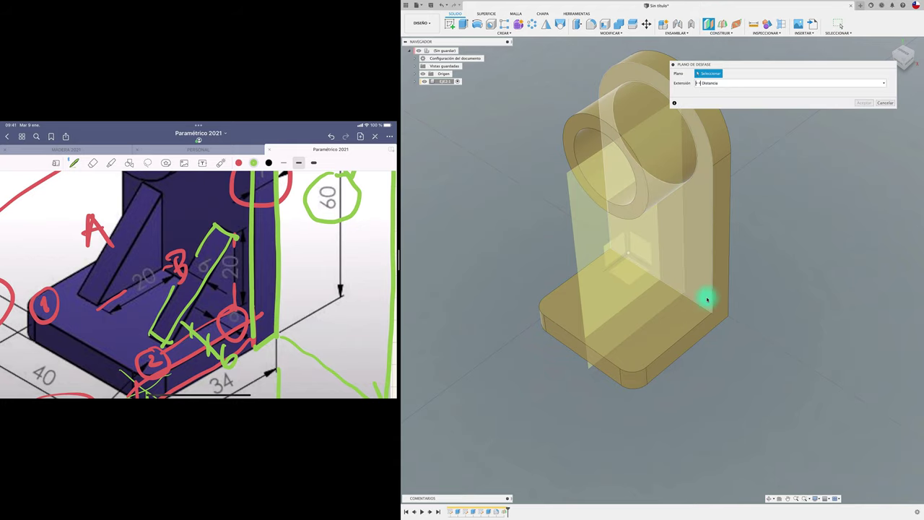
Create an offset plane at -6 mm inward from the bracket's side face
click(704, 326)
drag(720, 260, 697, 244)
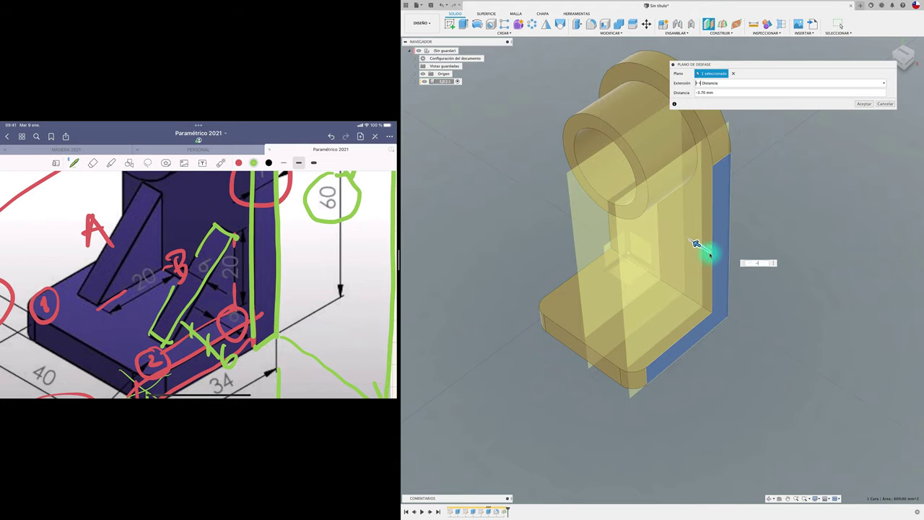
text(-6)
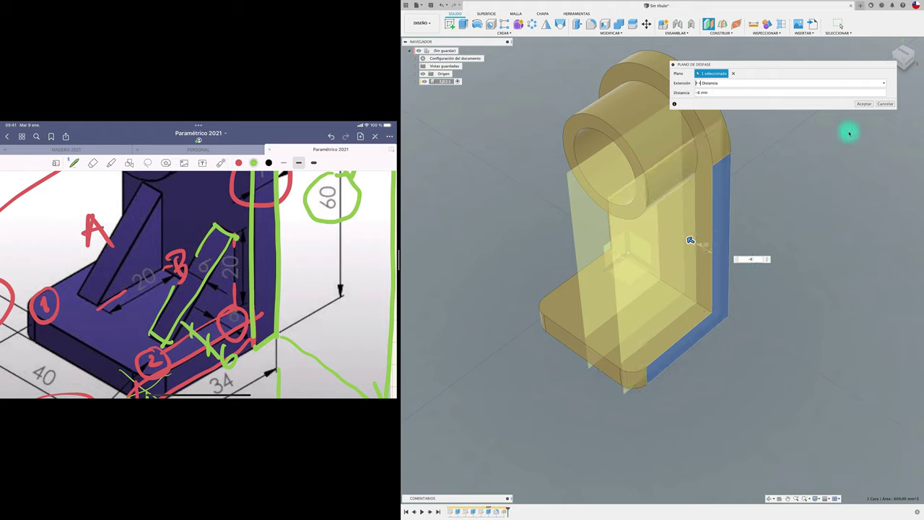
click(866, 105)
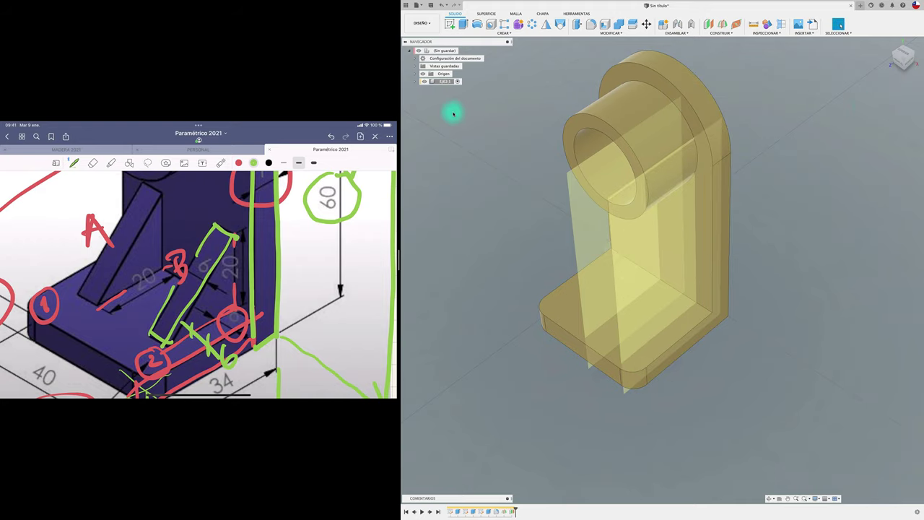
click(448, 26)
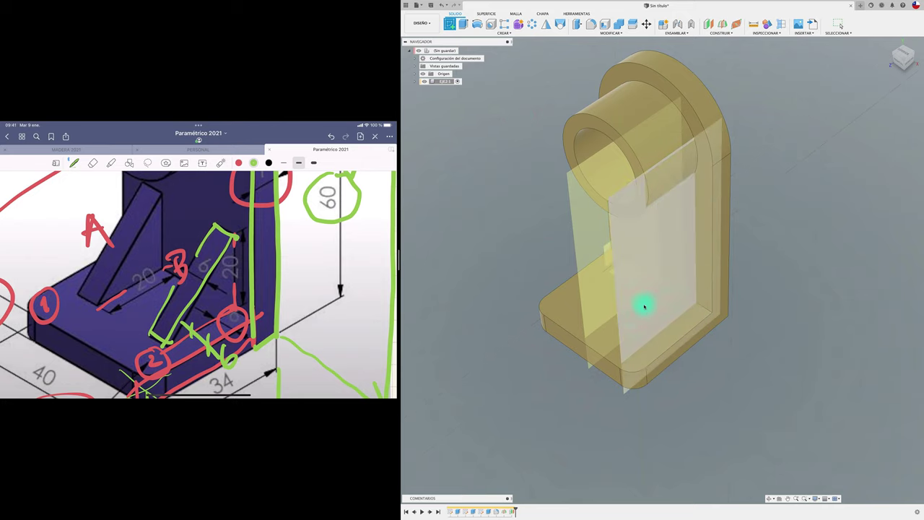
Sketch on the offset plane with a 20 mm vertical line from the inner corner
click(625, 346)
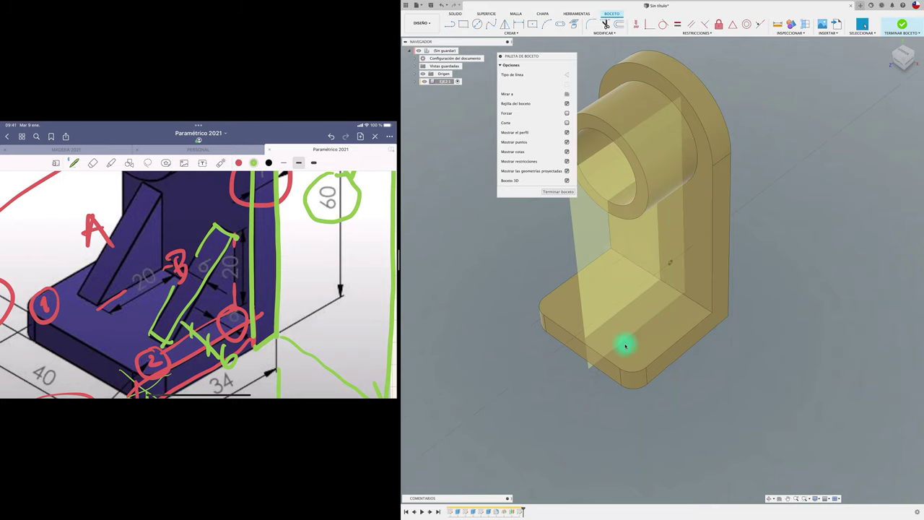
click(911, 64)
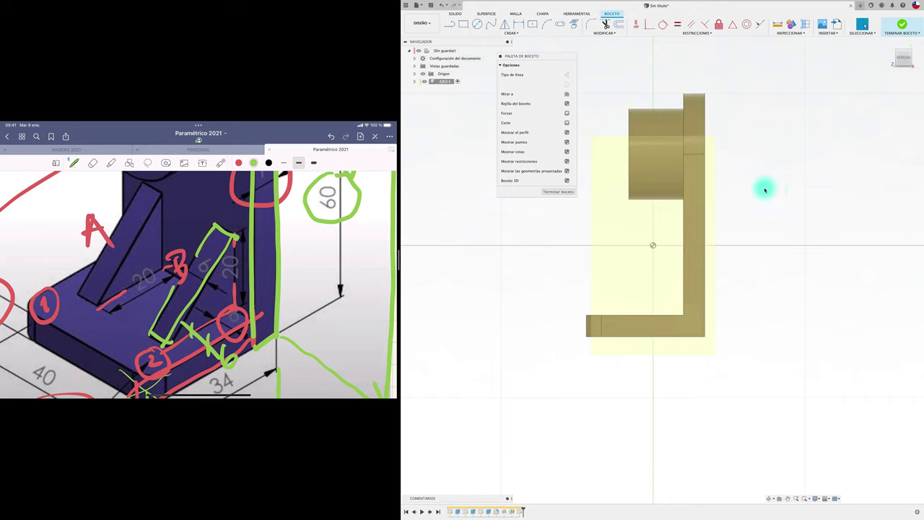
click(449, 25)
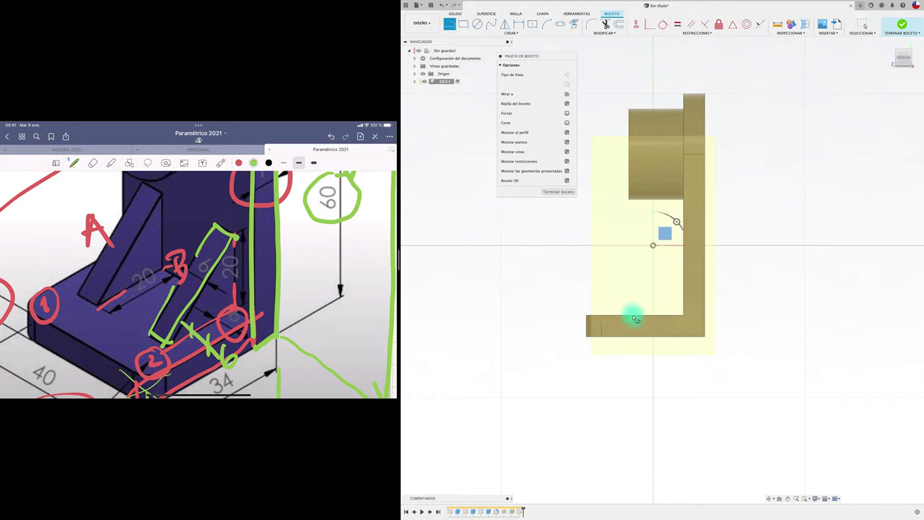
click(682, 316)
text(20)
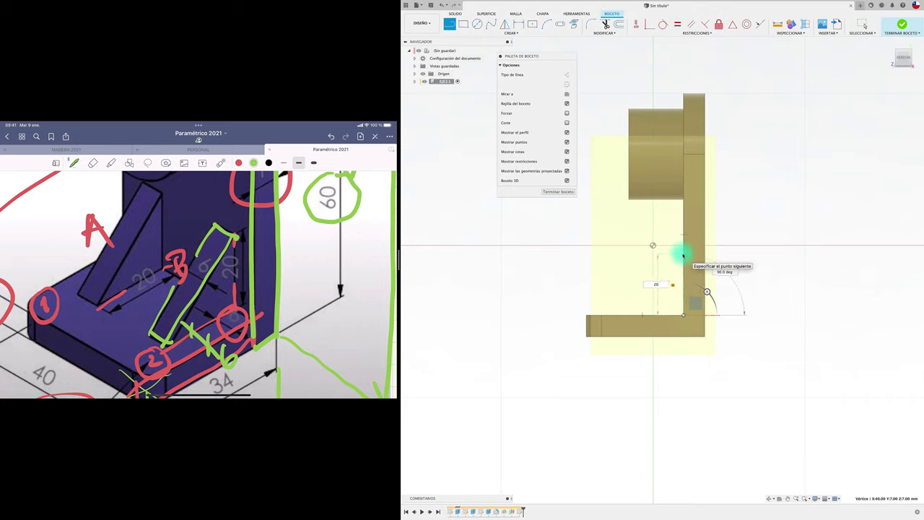
key(Return)
key(Escape)
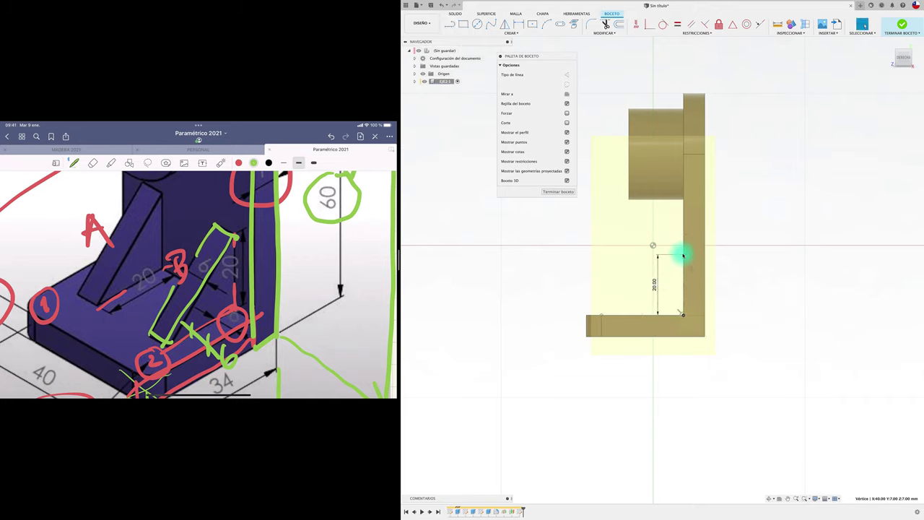
Add a 20 mm horizontal line and a diagonal closing the triangle
key(l)
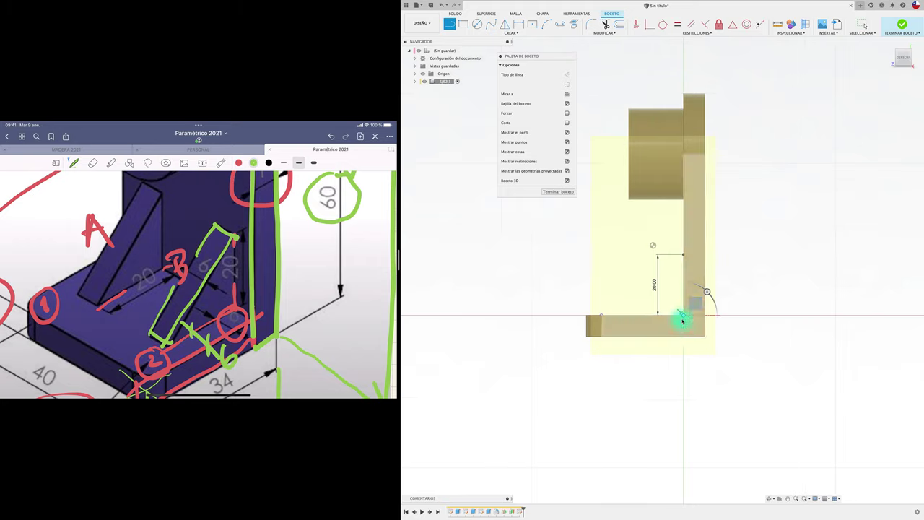
click(683, 316)
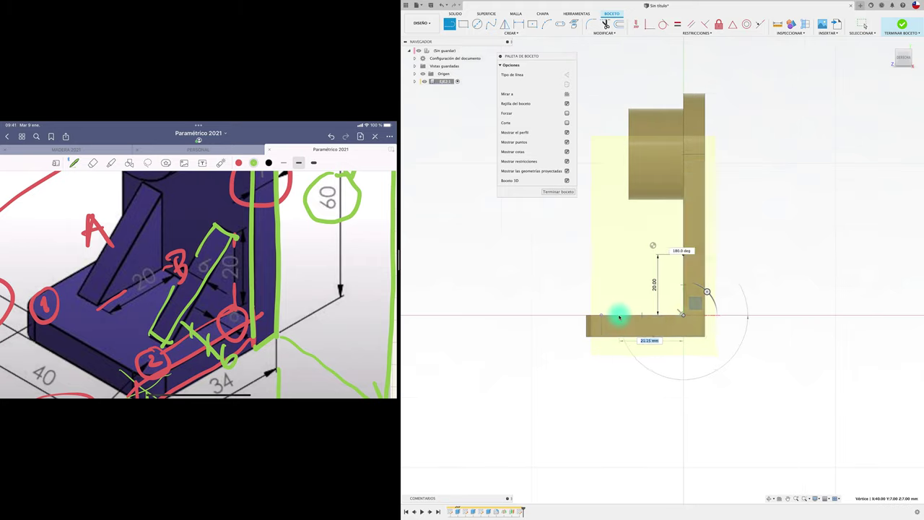
text(20)
key(Return)
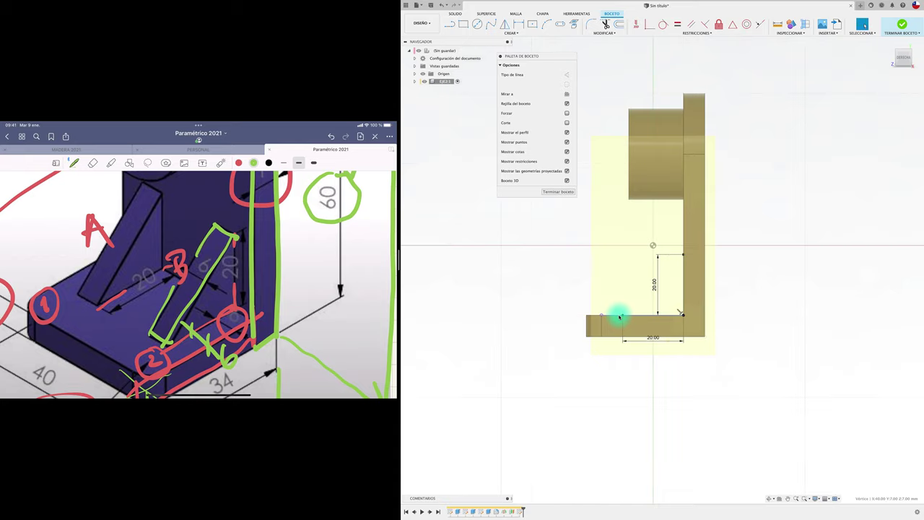
key(Escape)
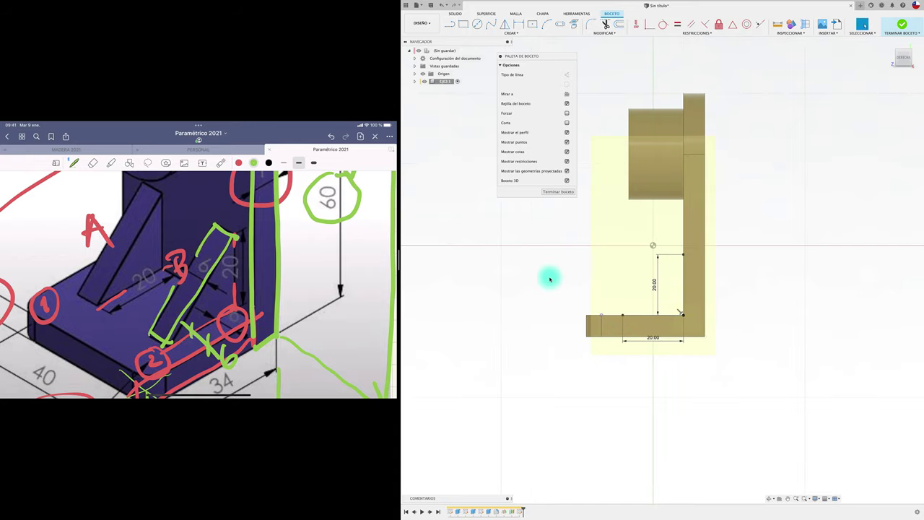
key(l)
drag(623, 315, 682, 254)
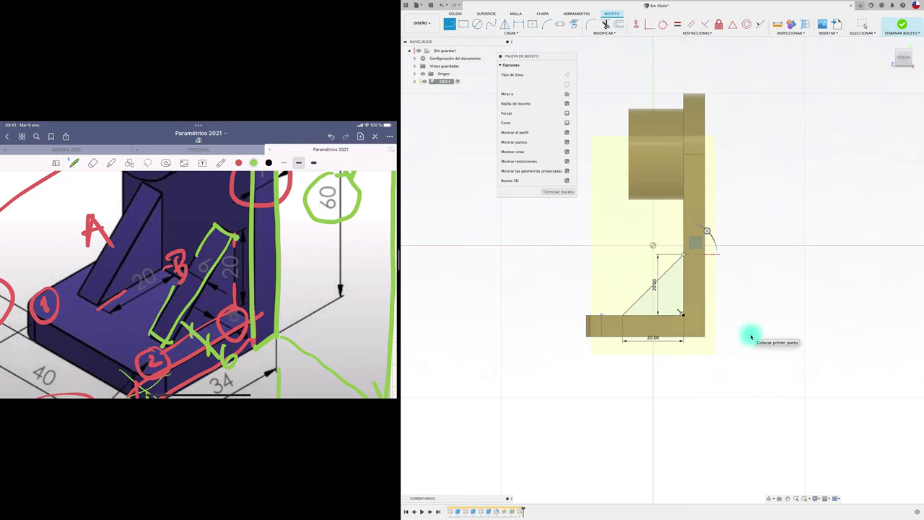
key(F6)
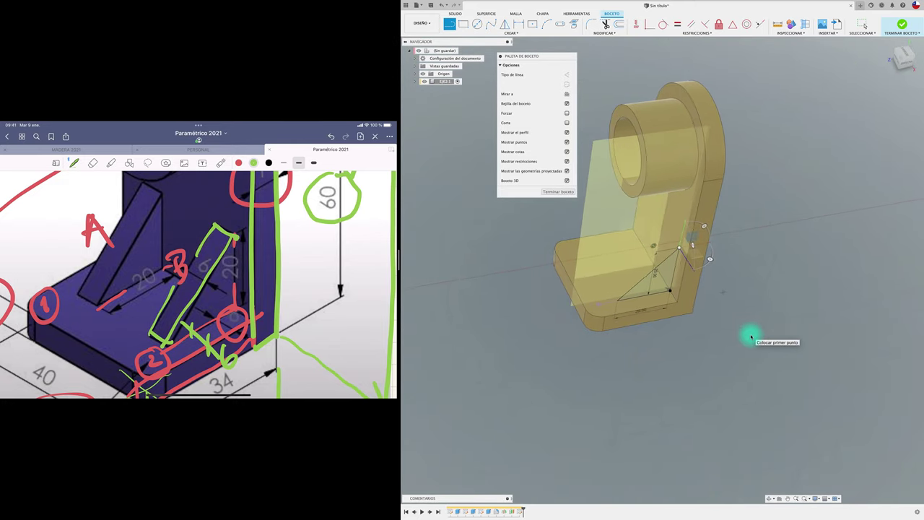
Extrude the triangle profile -4 mm into a rib joined to the bracket
key(e)
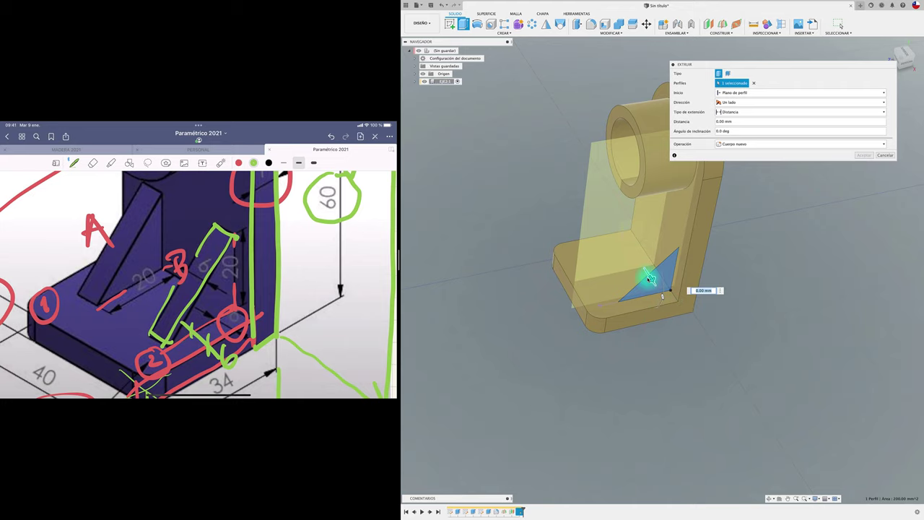
drag(650, 273, 640, 263)
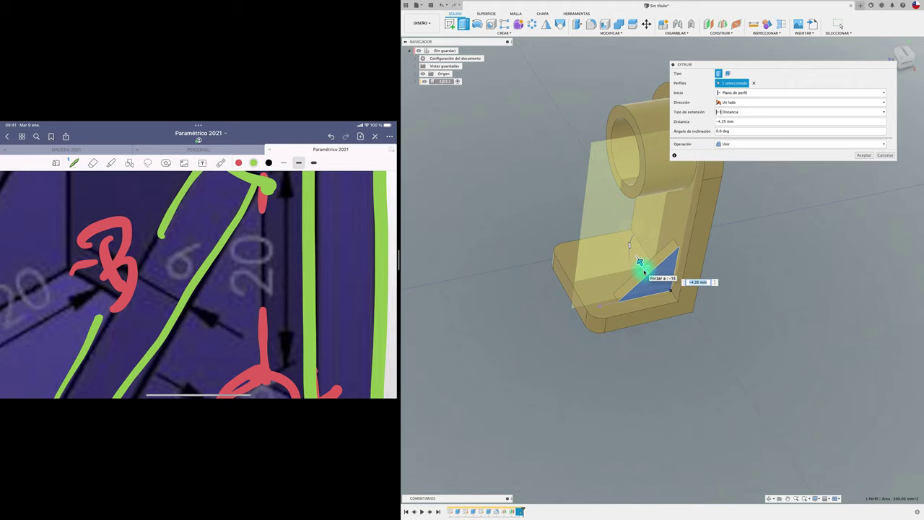
text(-4)
key(Return)
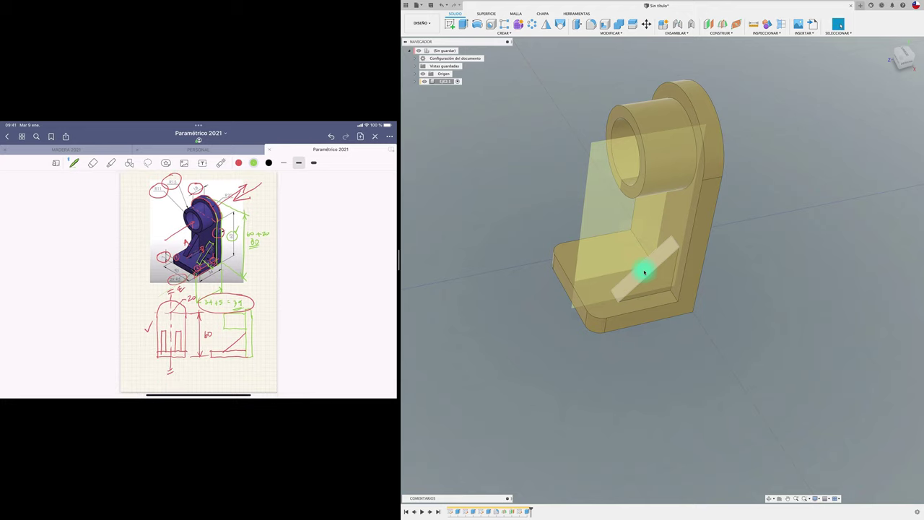
shift+scroll(527, 315, down, 5)
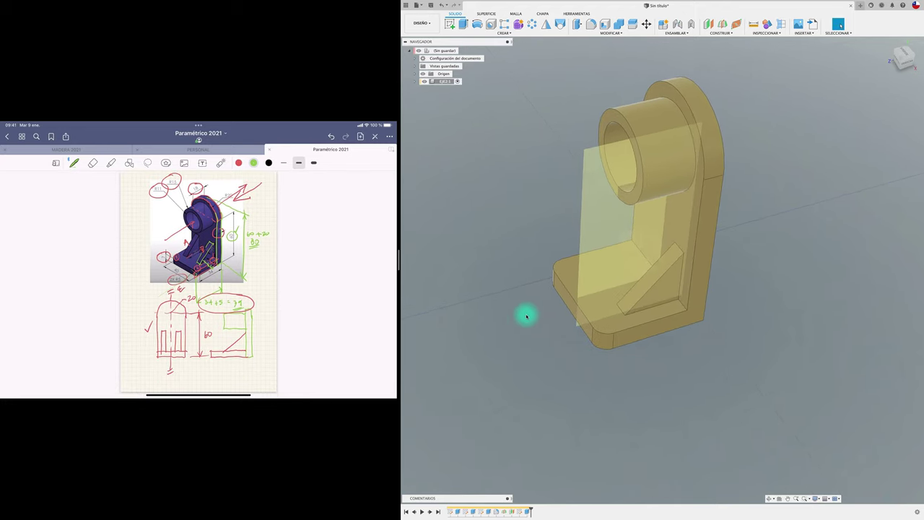
shift+scroll(527, 316, down, 3)
scroll(506, 217, up, 3)
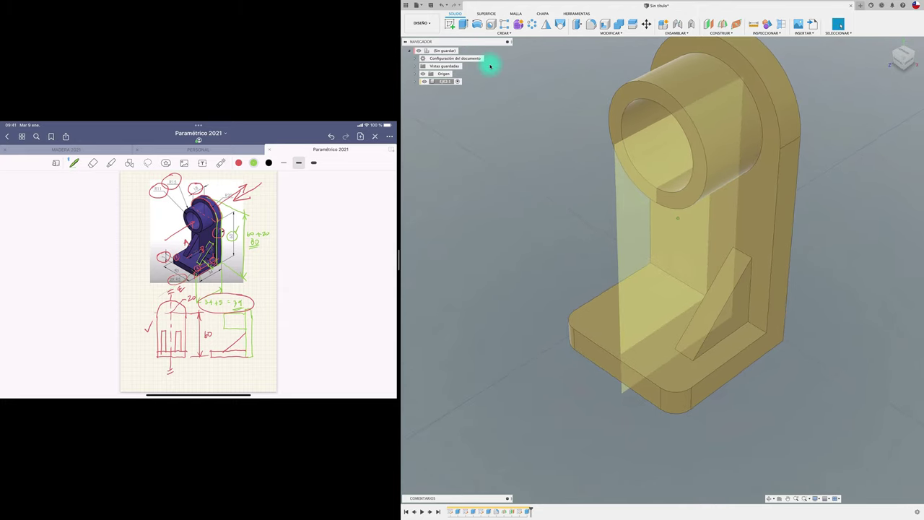
Mirror the rib's faces across the midplane with mirror type Faces
click(546, 26)
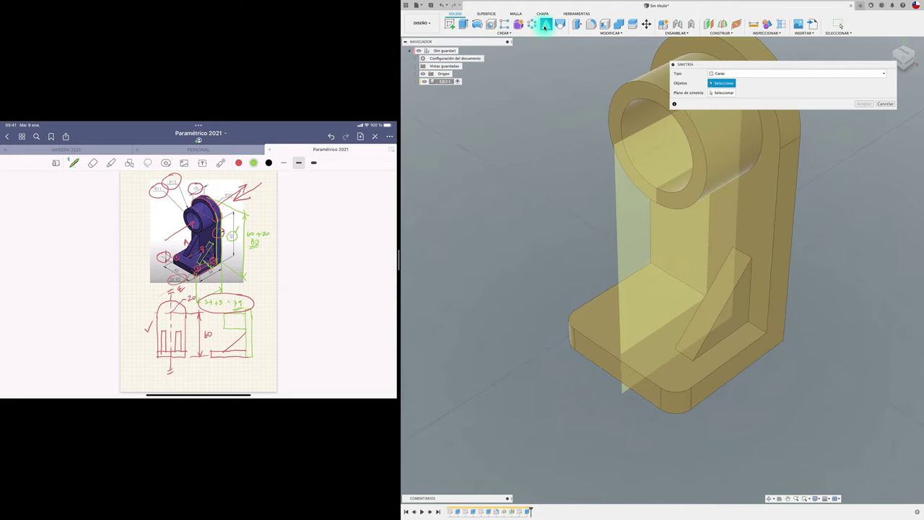
mouse_move(547, 118)
shift+middle_down()
mouse_move(588, 130)
mouse_move(762, 125)
mouse_move(780, 82)
shift+middle_up()
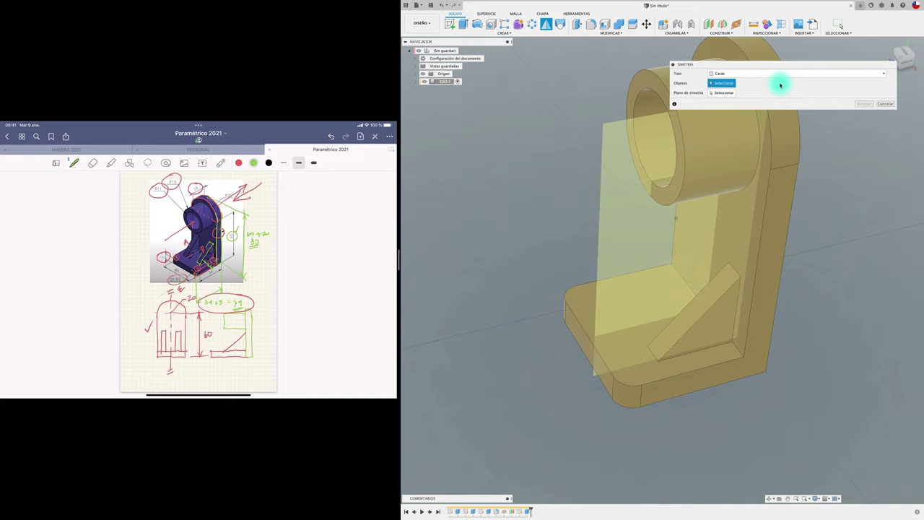
click(773, 73)
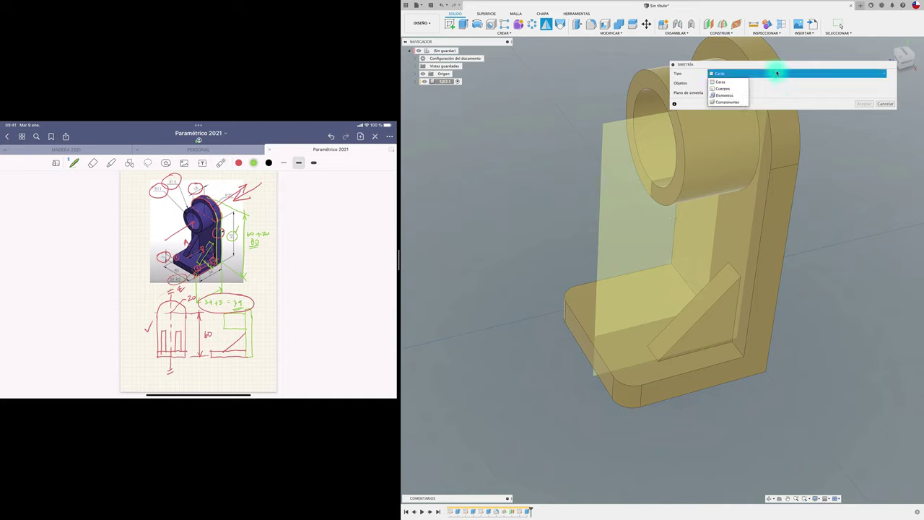
click(730, 74)
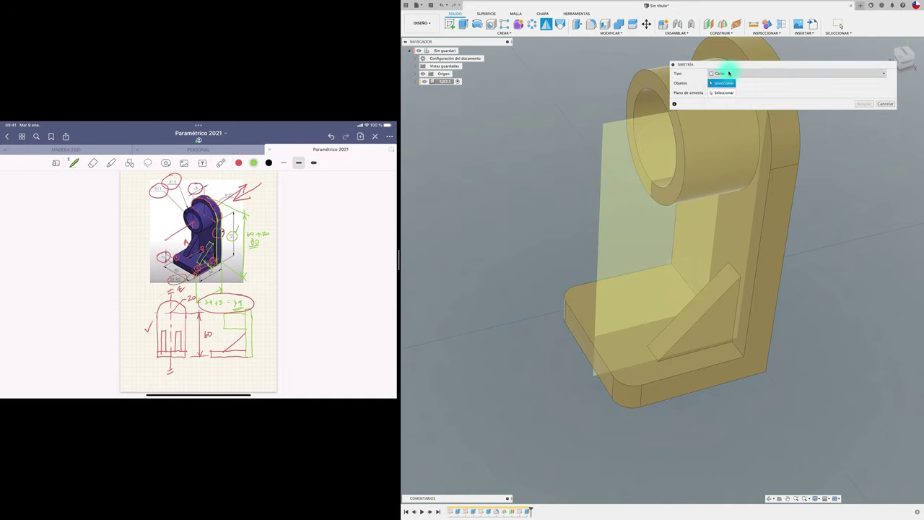
click(712, 320)
click(697, 306)
mouse_move(697, 305)
shift+middle_down()
mouse_move(656, 320)
mouse_move(753, 95)
mouse_move(732, 99)
shift+middle_up()
click(636, 313)
click(725, 93)
click(601, 135)
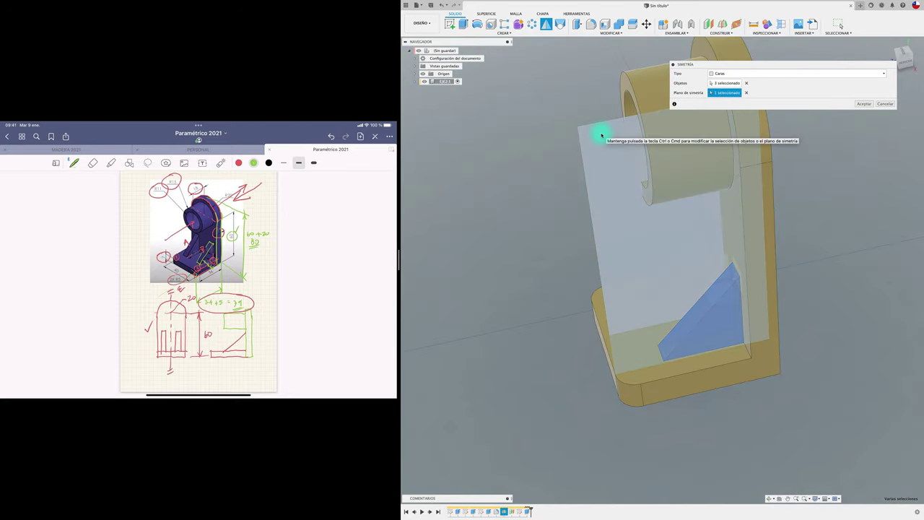
mouse_move(602, 135)
shift+middle_down()
mouse_move(554, 312)
mouse_move(588, 262)
mouse_move(846, 135)
mouse_move(836, 155)
mouse_move(529, 241)
shift+middle_up()
click(864, 105)
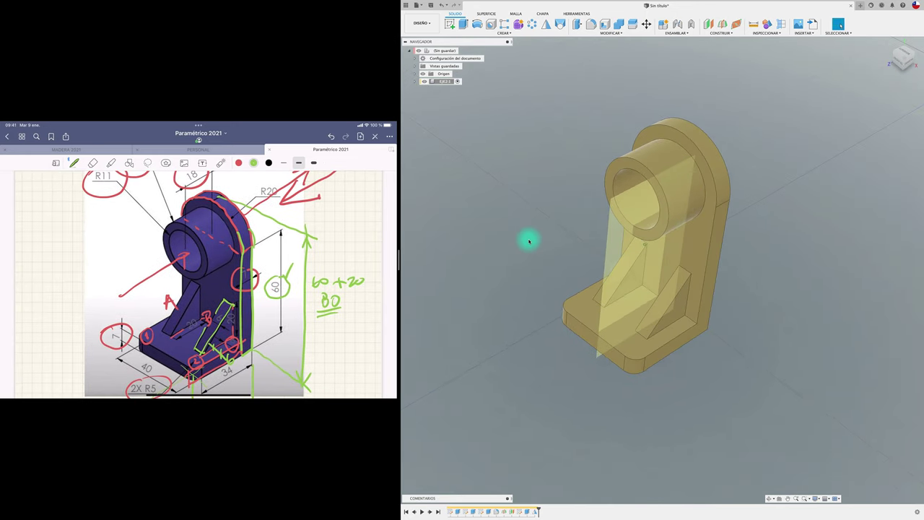
mouse_move(902, 57)
click(891, 45)
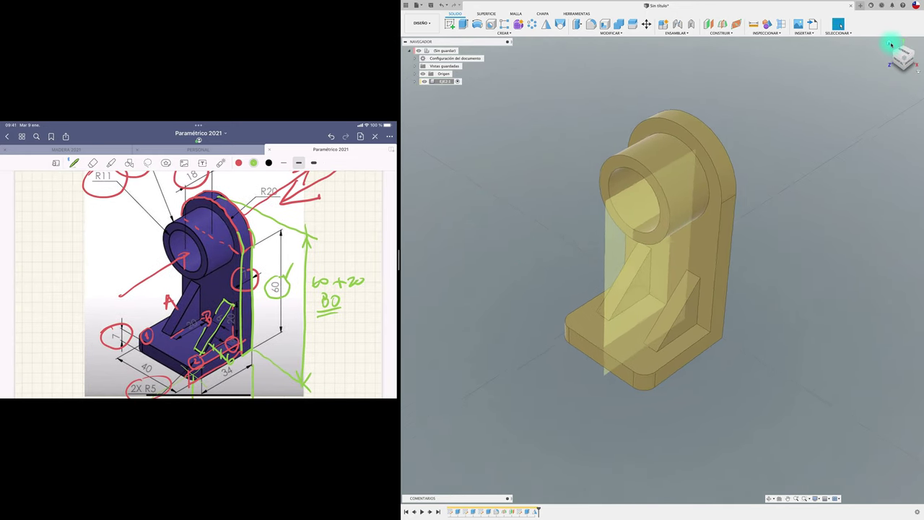
click(905, 51)
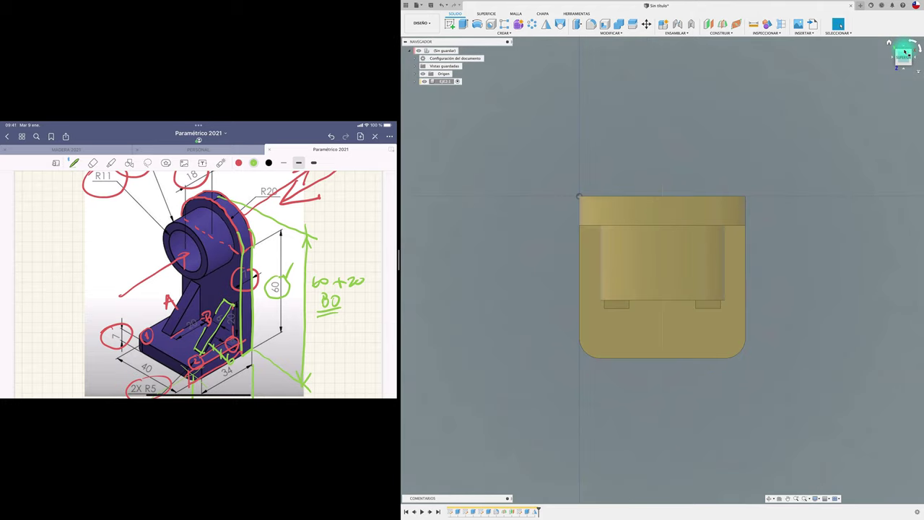
mouse_move(907, 65)
mouse_down()
mouse_move(917, 66)
mouse_move(858, 107)
mouse_up()
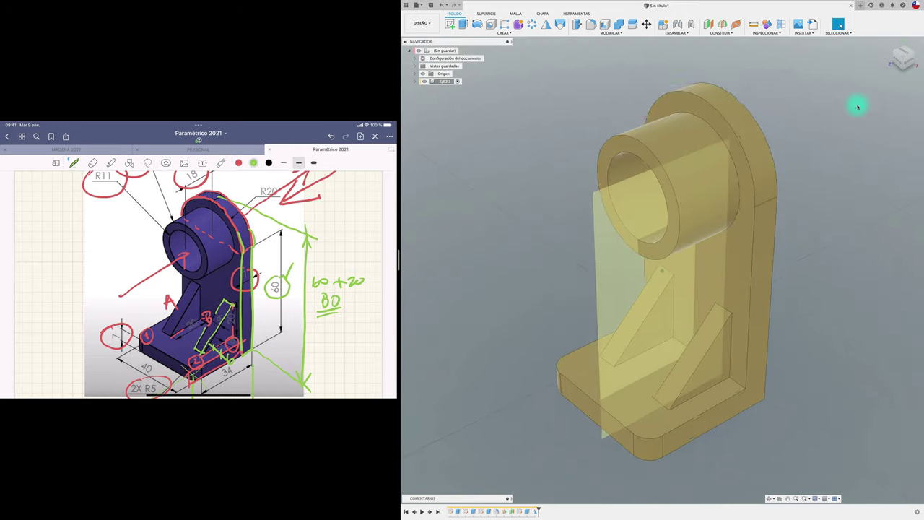
scroll(673, 176, down, 3)
scroll(640, 245, up, 5)
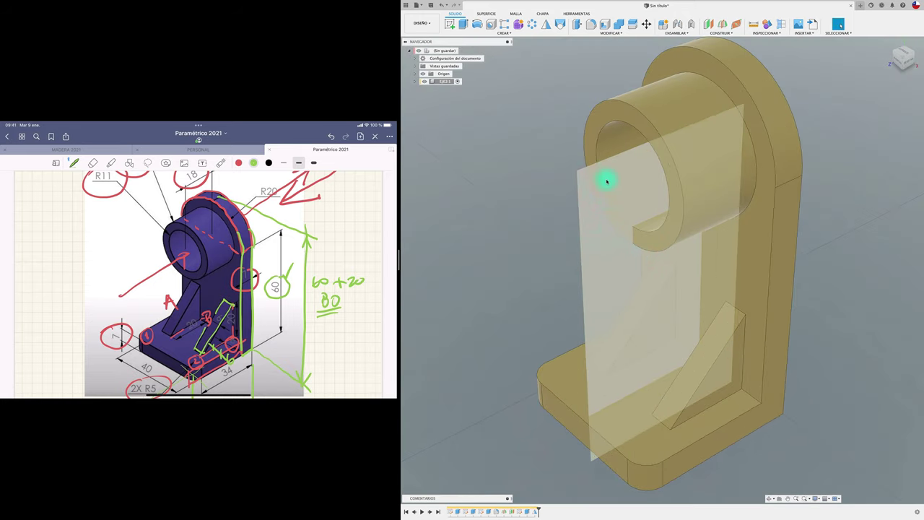
shift+middle_drag(606, 275, 462, 248)
scroll(462, 248, down, 2)
scroll(462, 248, up, 2)
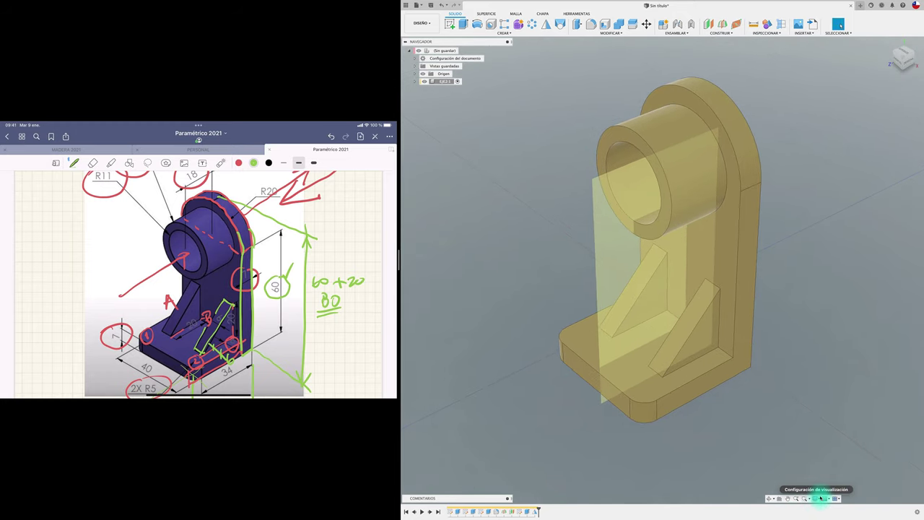
Turn off visibility of all construction features in the display settings
click(820, 499)
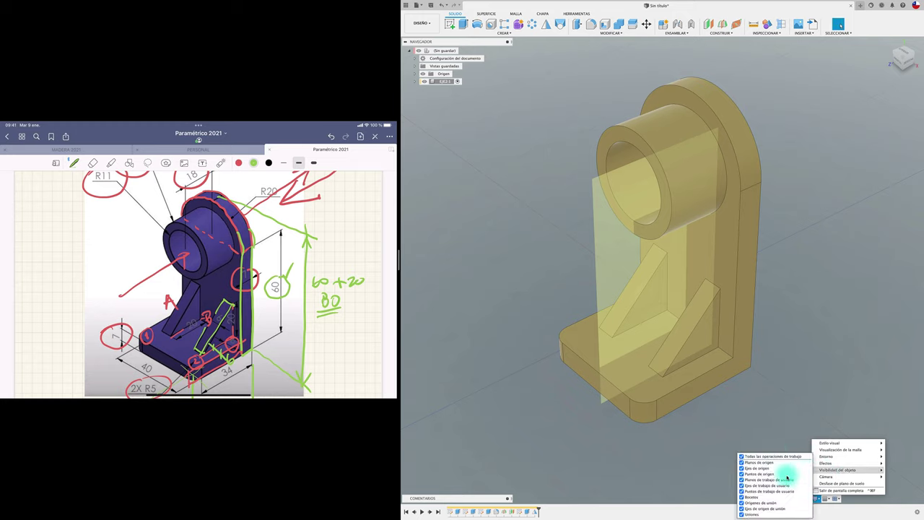
mouse_move(841, 470)
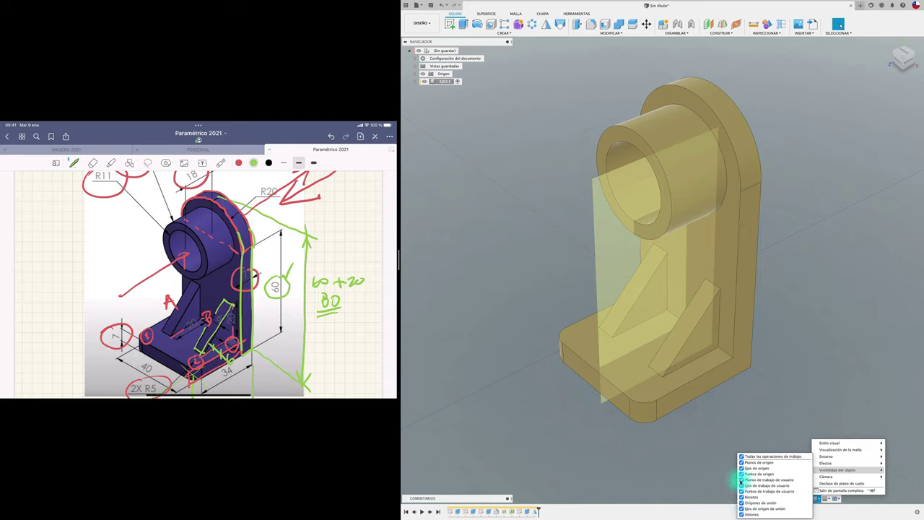
click(743, 480)
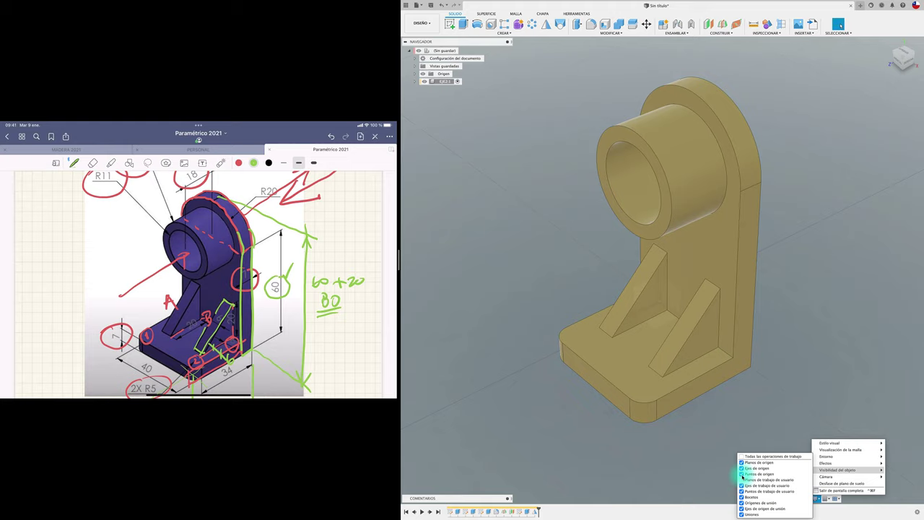
click(742, 480)
click(743, 457)
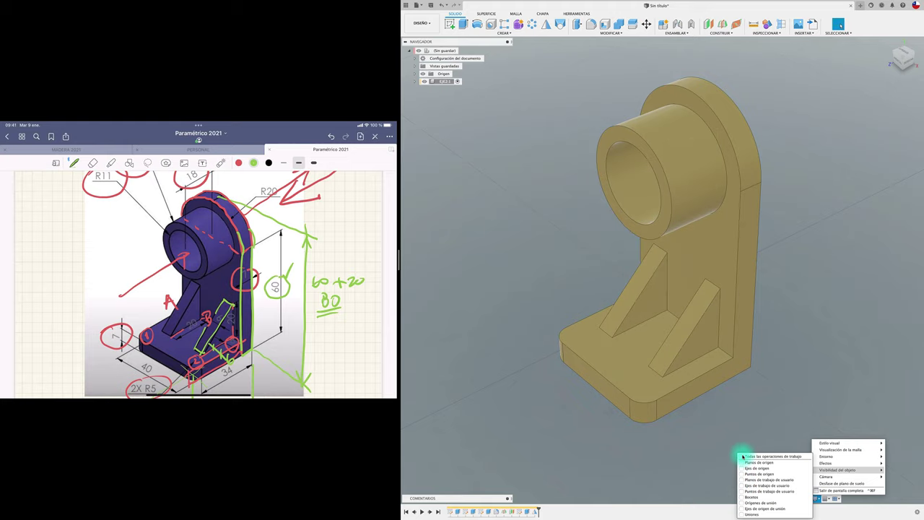
click(731, 429)
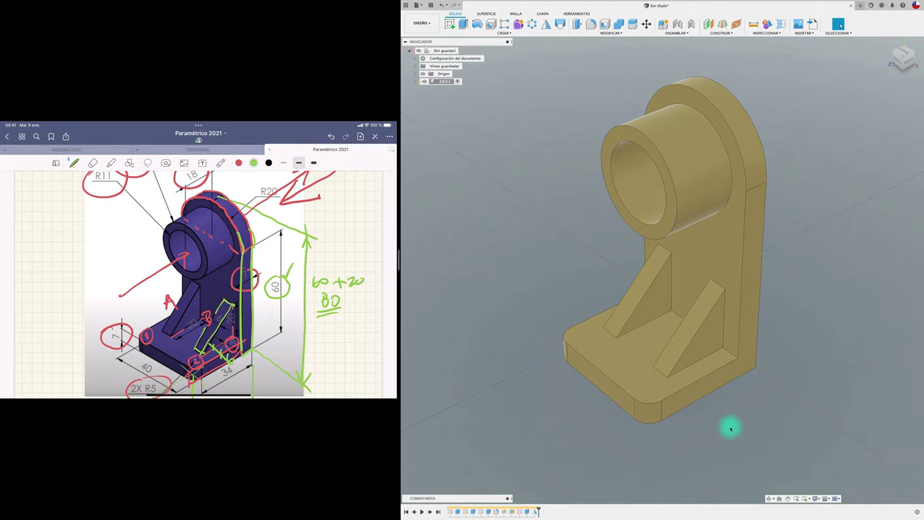